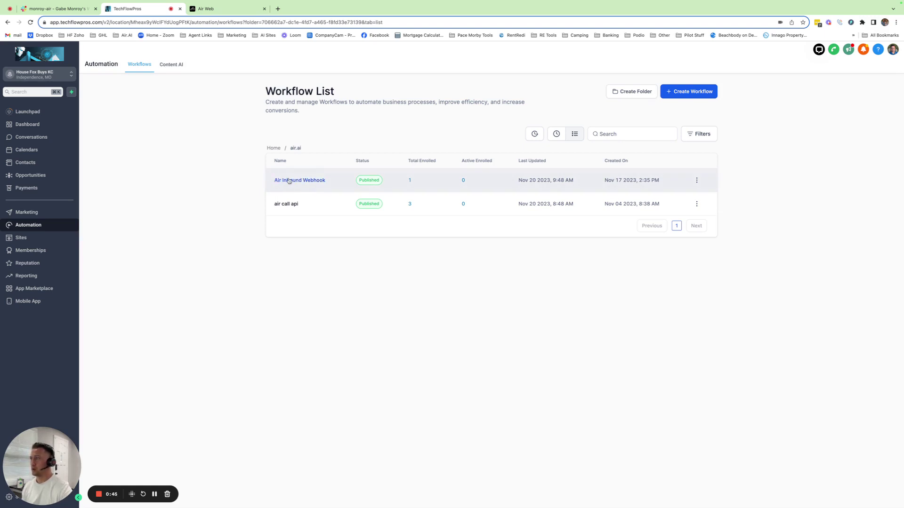
Open the Air Inbound Webhook workflow and inspect its webhook trigger's field mapping
left_click(287, 180)
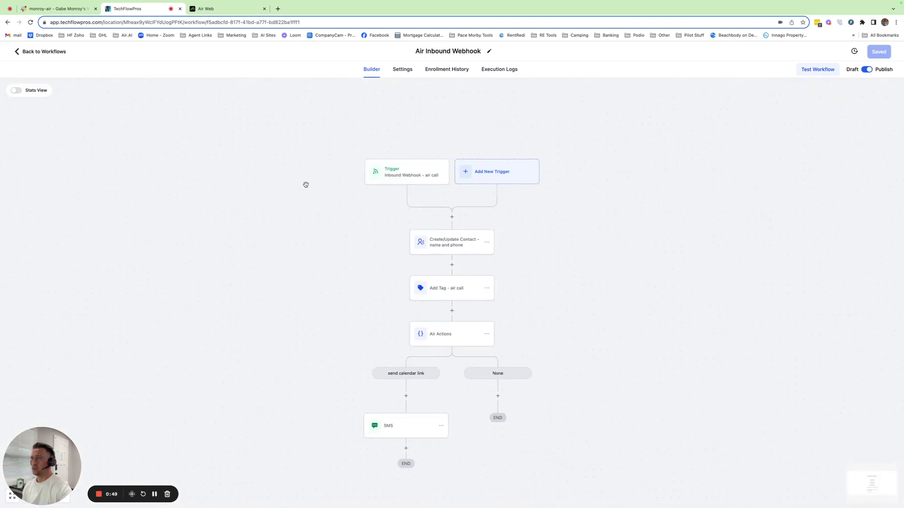
left_click_drag(306, 185, 299, 143)
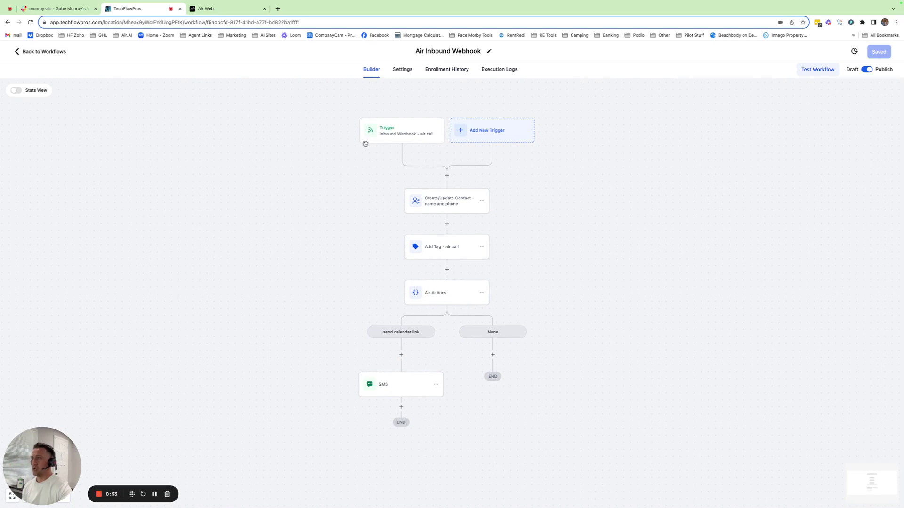
left_click(389, 139)
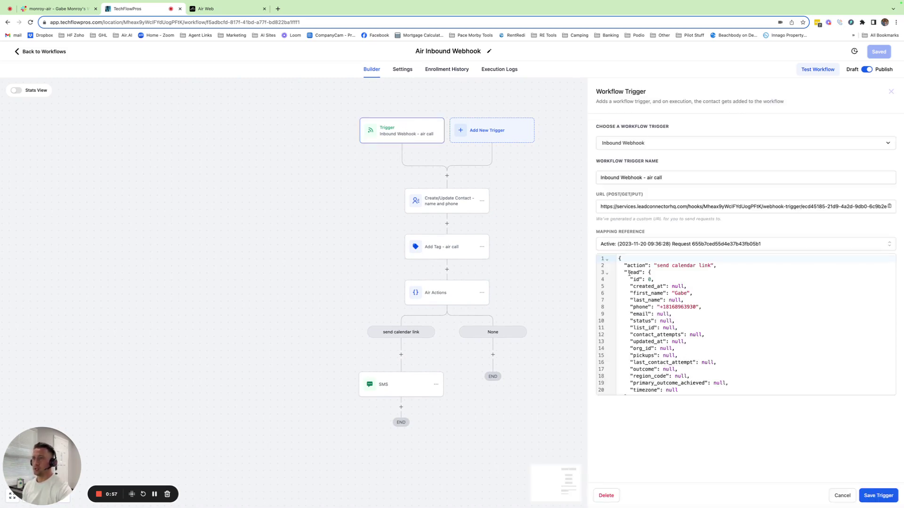
left_click(556, 197)
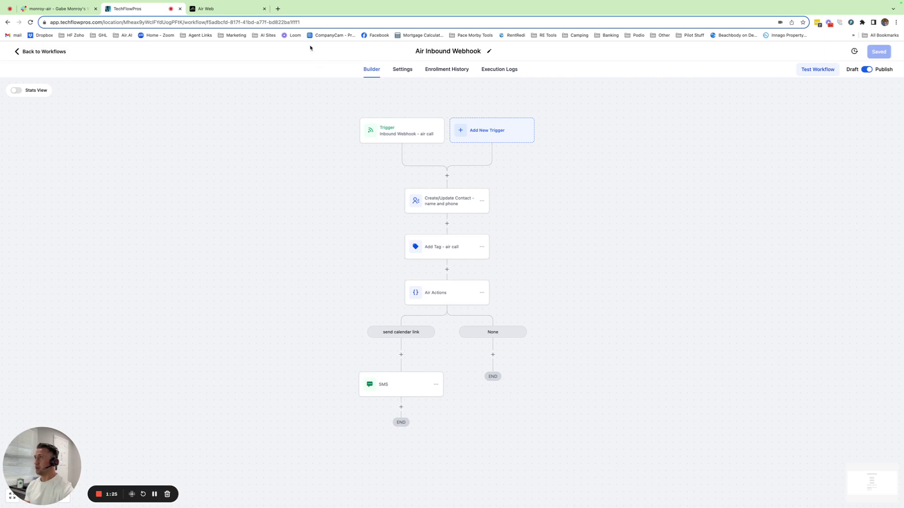
Start a new workflow from scratch from the Workflows list
left_click(31, 52)
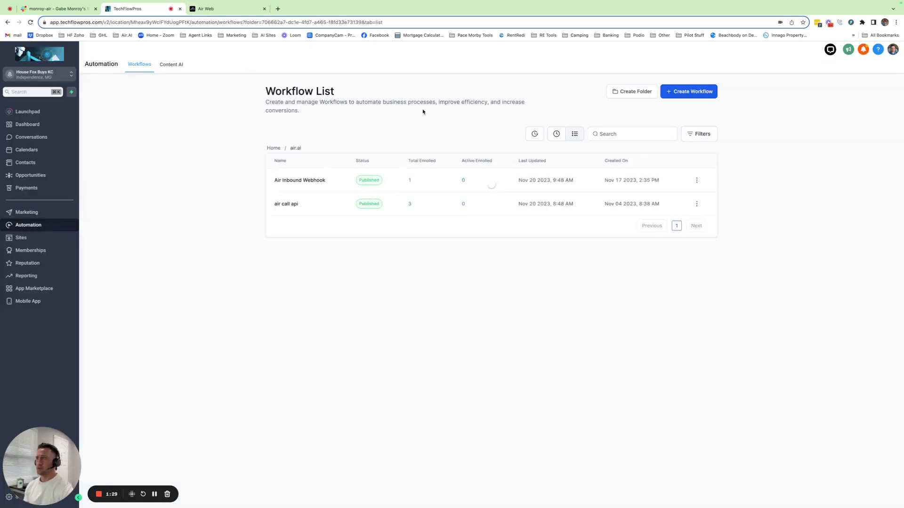
left_click(682, 92)
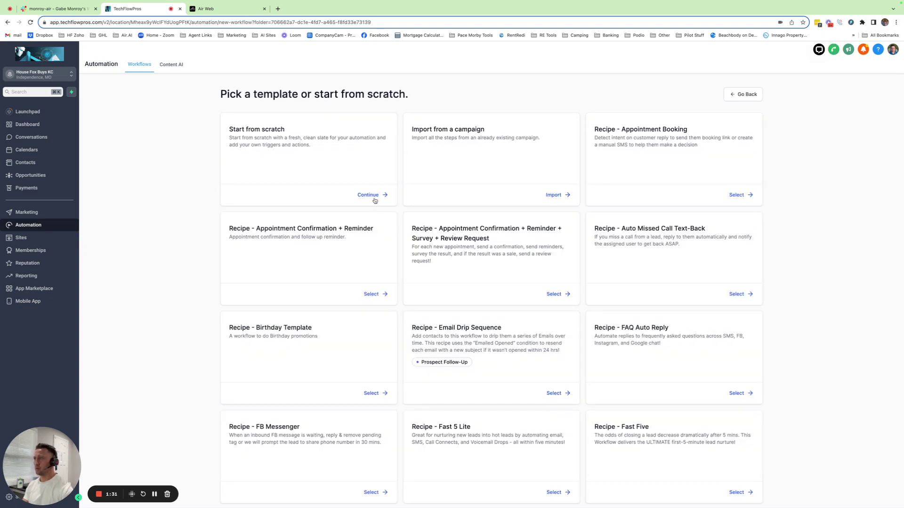
left_click(376, 195)
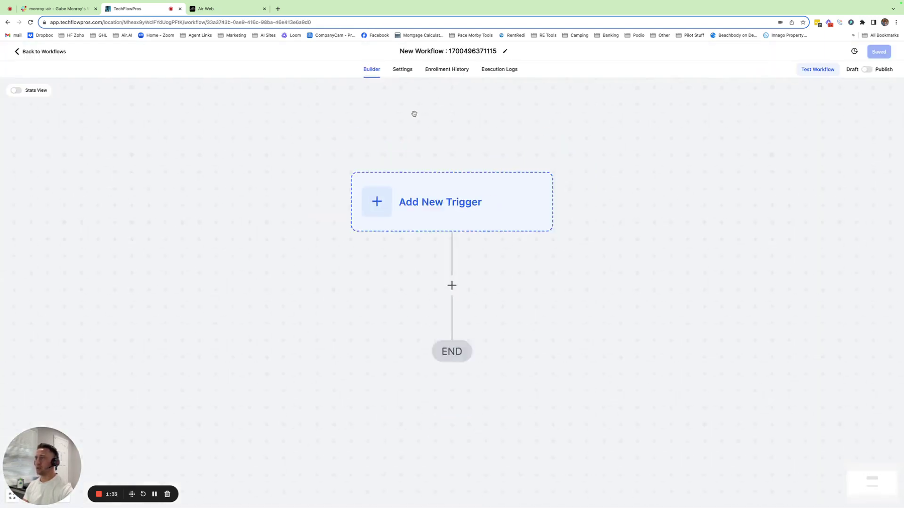
Add an Inbound Webhook trigger and copy its webhook URL
left_click(454, 181)
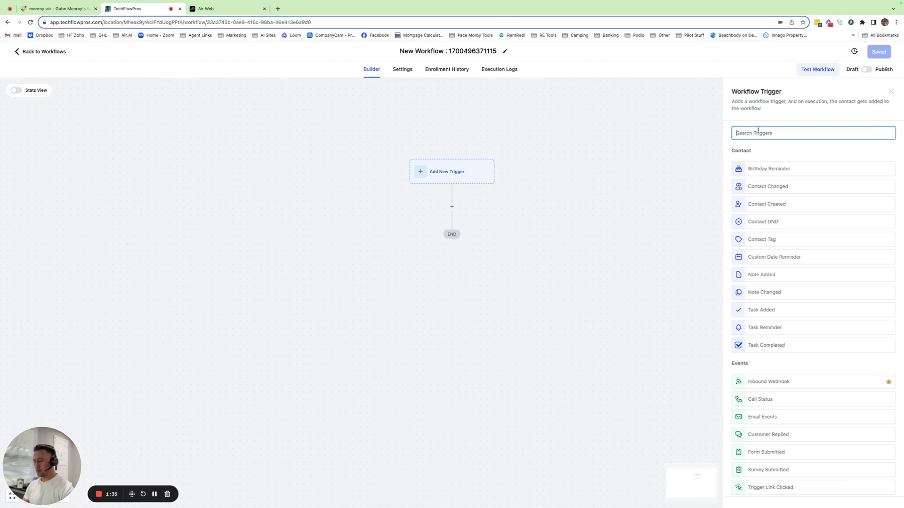
type("in")
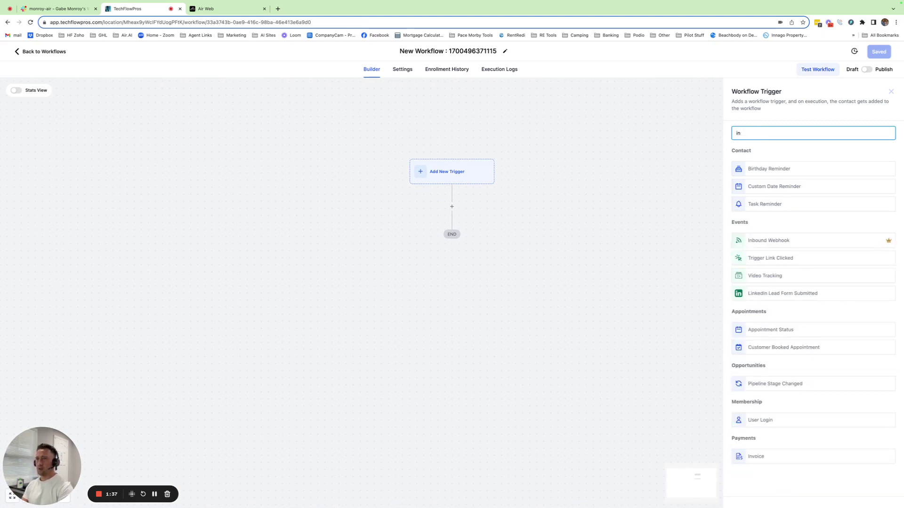
key("BackSpace")
key("BackSpace")
type("we")
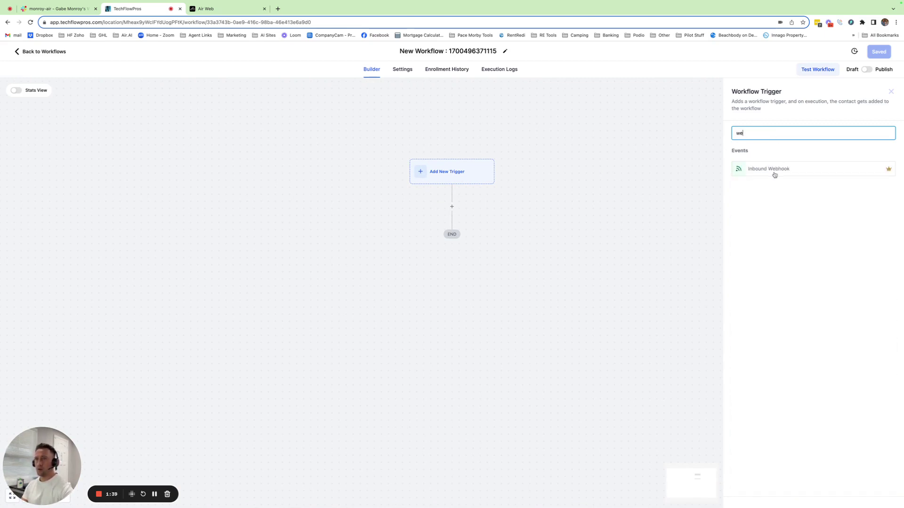
left_click(774, 173)
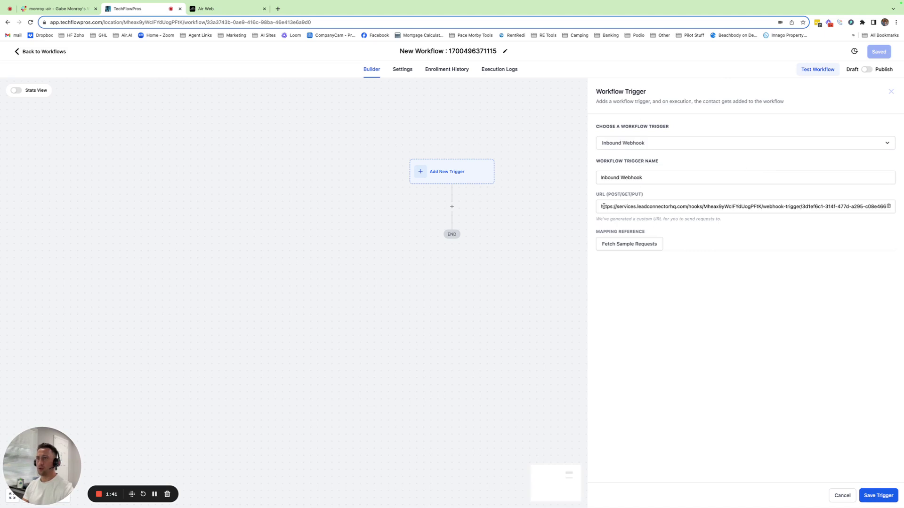
left_click_drag(603, 206, 765, 210)
left_click(889, 207)
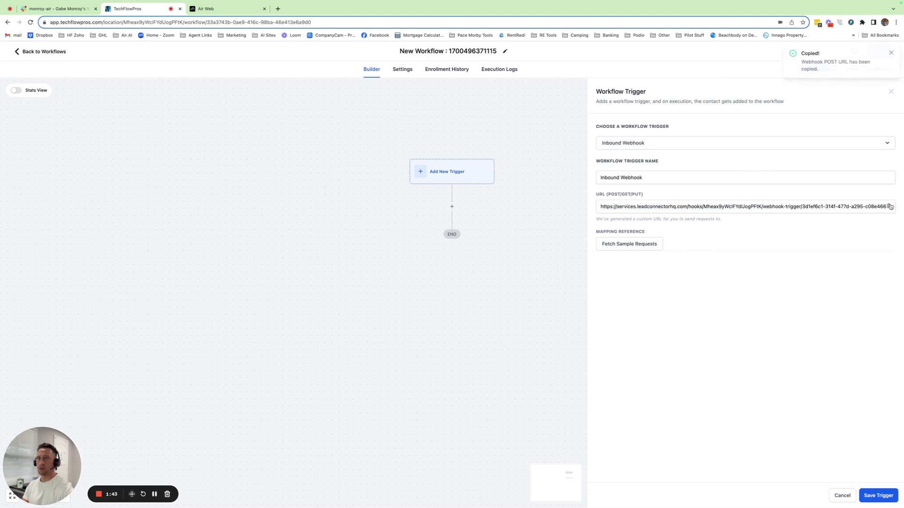
In Air AI, open Integrations and select the Zapier Webhook URL value
left_click(241, 10)
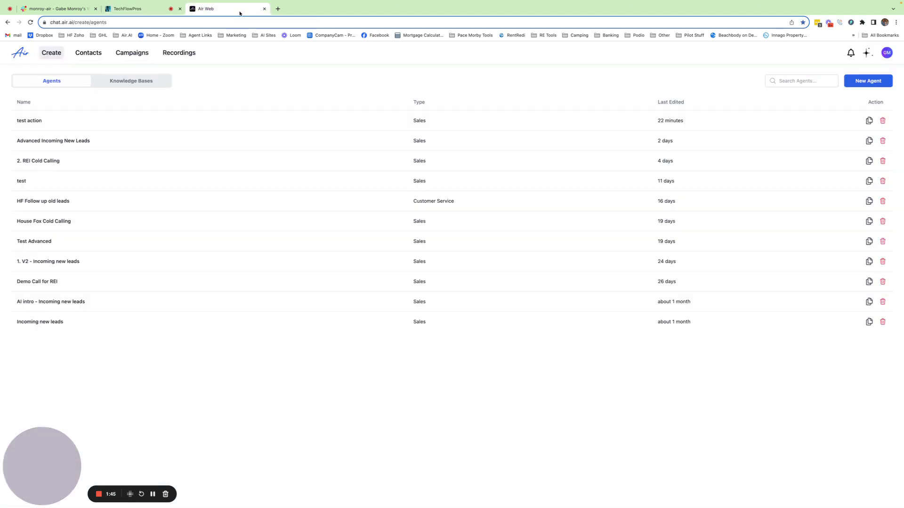
left_click(885, 55)
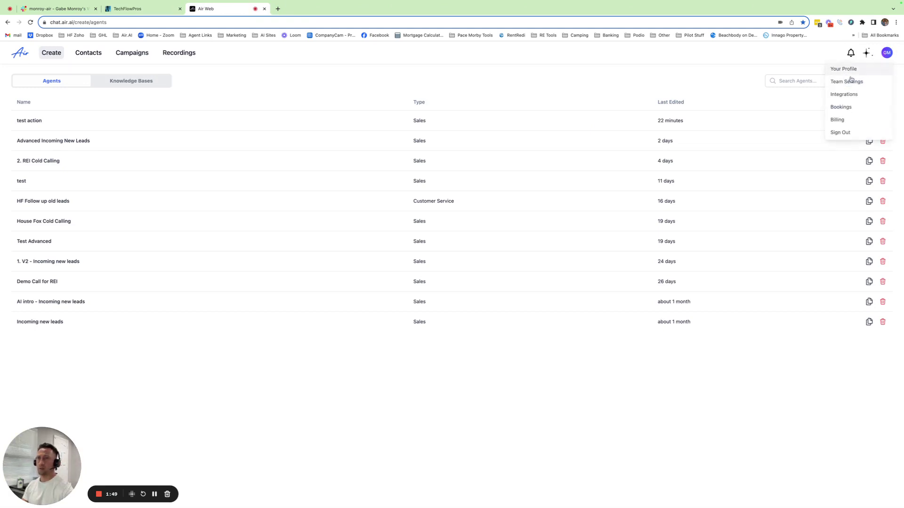
left_click(847, 94)
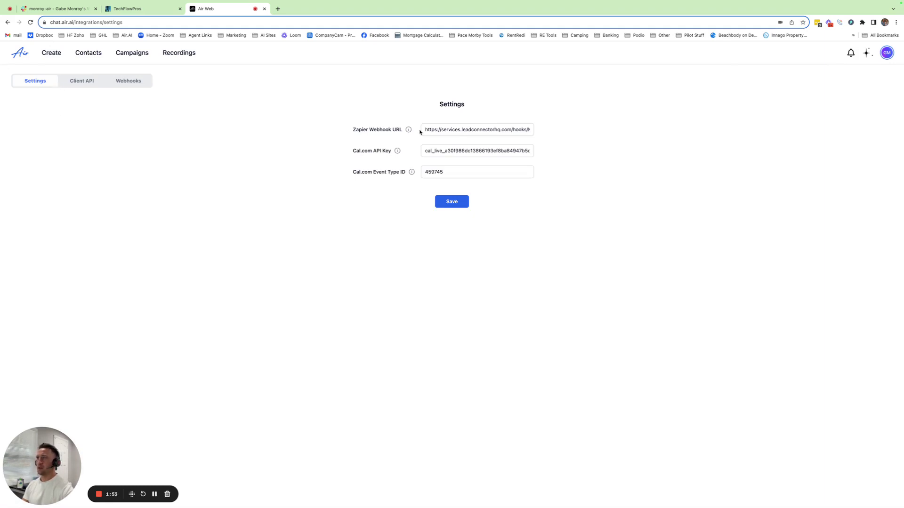
left_click_drag(426, 130, 560, 131)
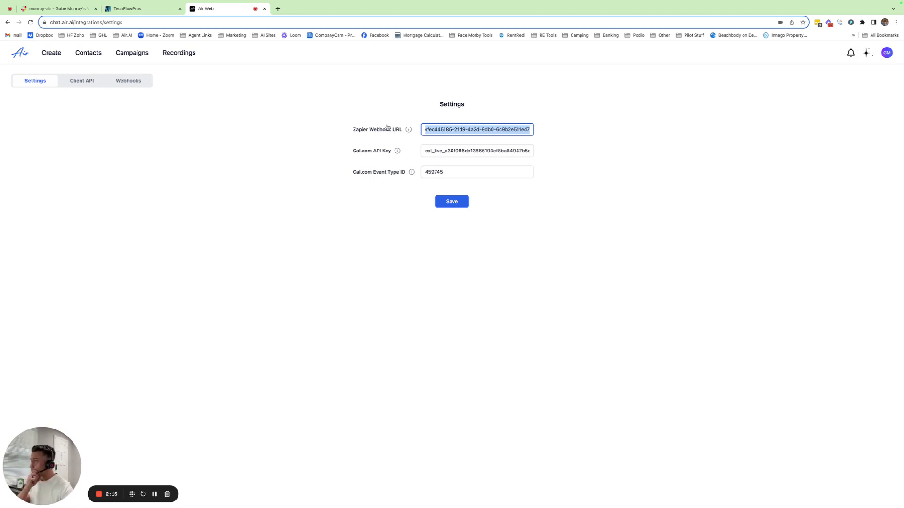
Compare the Zapier Webhook URL with the GoHighLevel webhook trigger URL
left_click(127, 9)
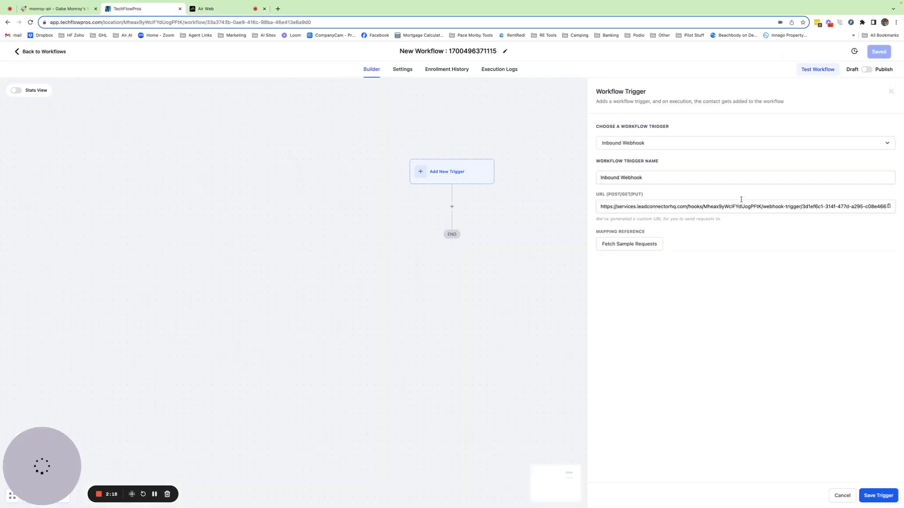
left_click(219, 8)
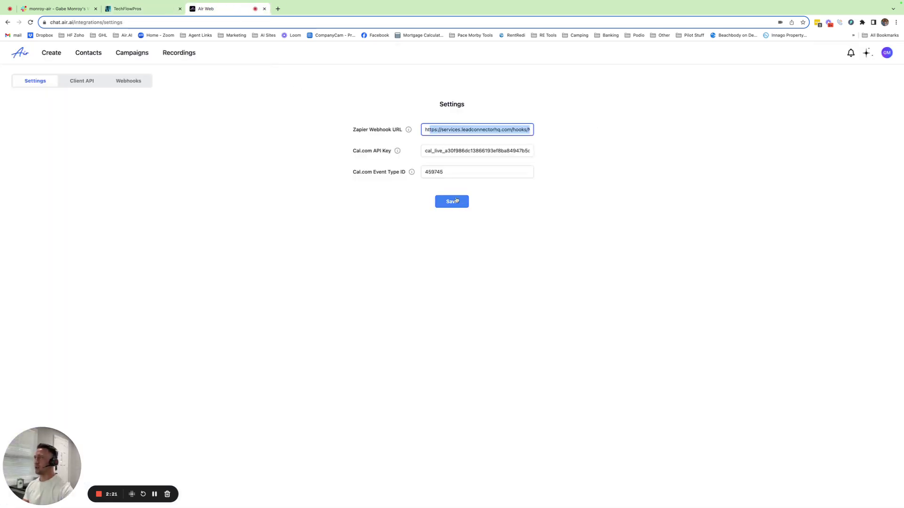
left_click(142, 9)
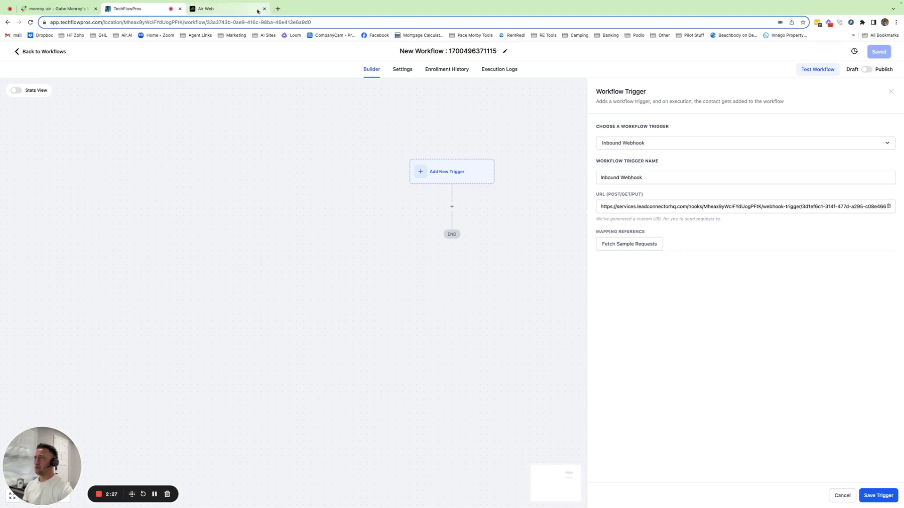
left_click(238, 10)
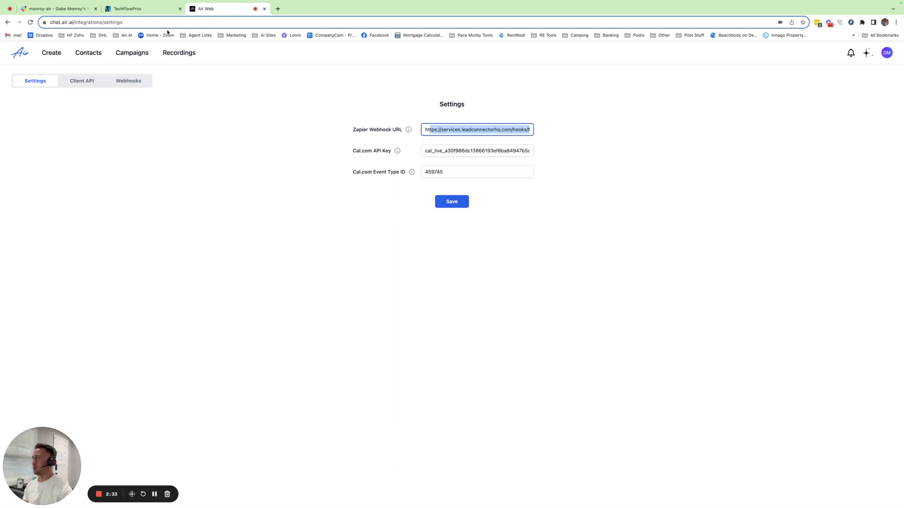
Open the 'test action' agent, briefly opening and closing Talk To Your Agent
left_click(44, 54)
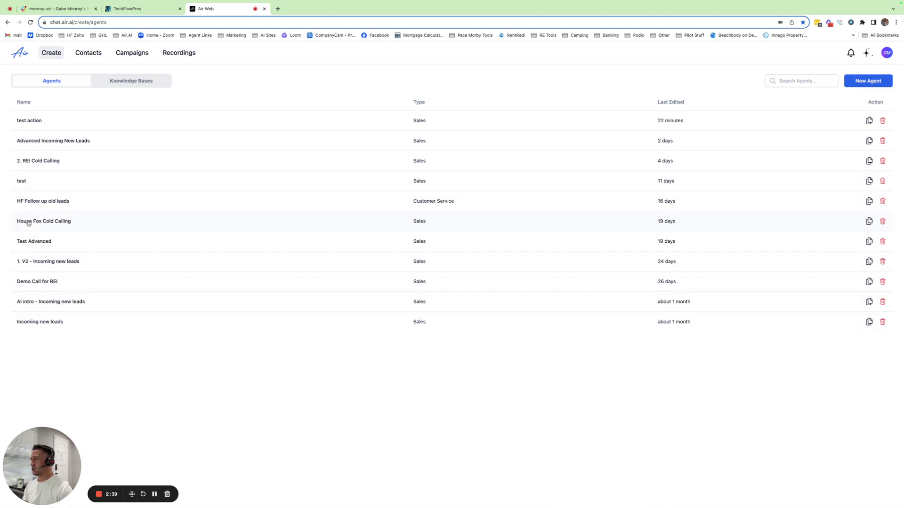
left_click(39, 121)
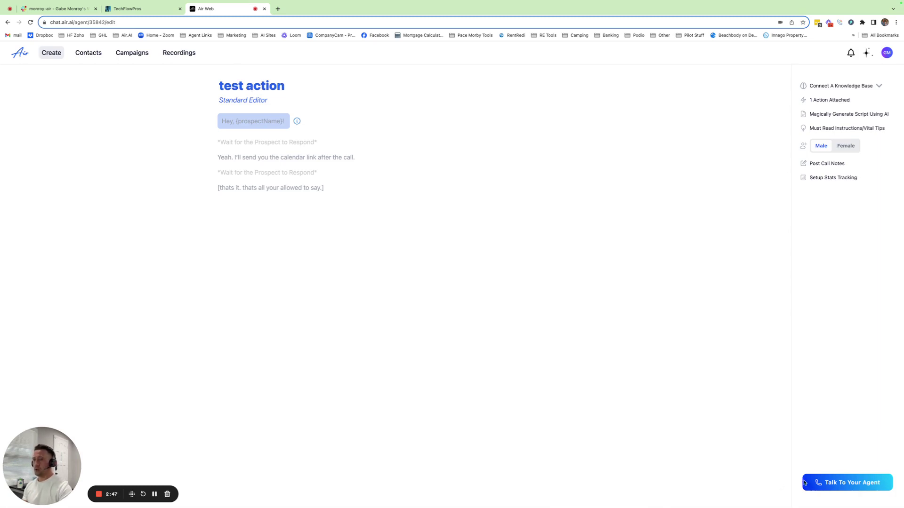
left_click(837, 487)
left_click(524, 222)
Highlight the script line promising to send the calendar link after the call
left_click_drag(216, 159, 363, 159)
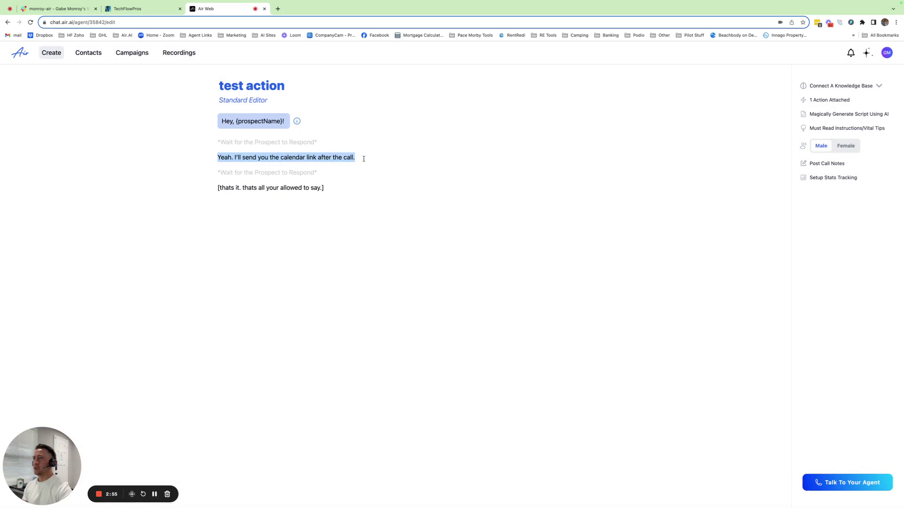
left_click_drag(224, 157, 301, 155)
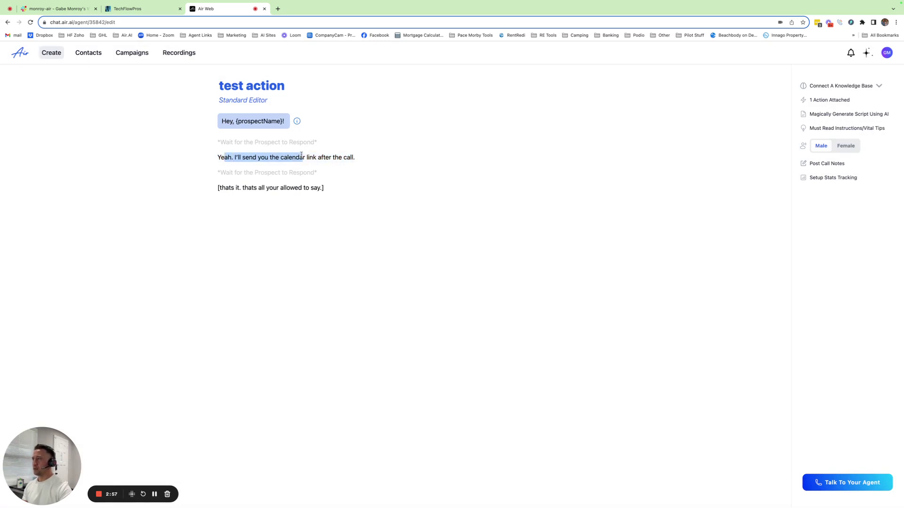
left_click(359, 158)
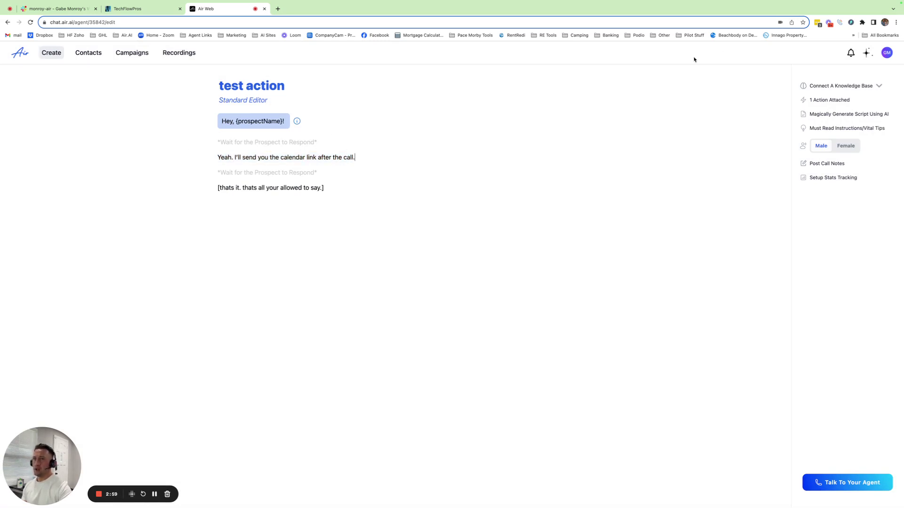
Start creating a new Custom action for the 'test action' agent
left_click(833, 101)
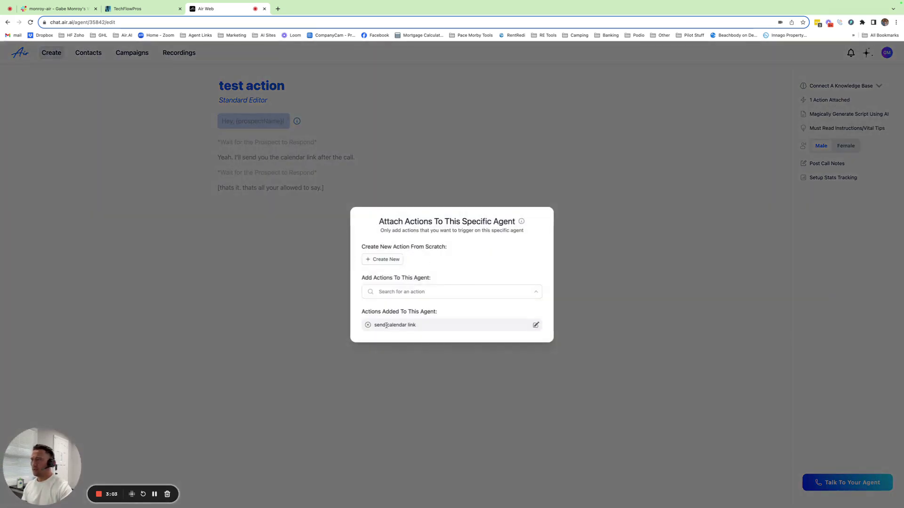
left_click(382, 260)
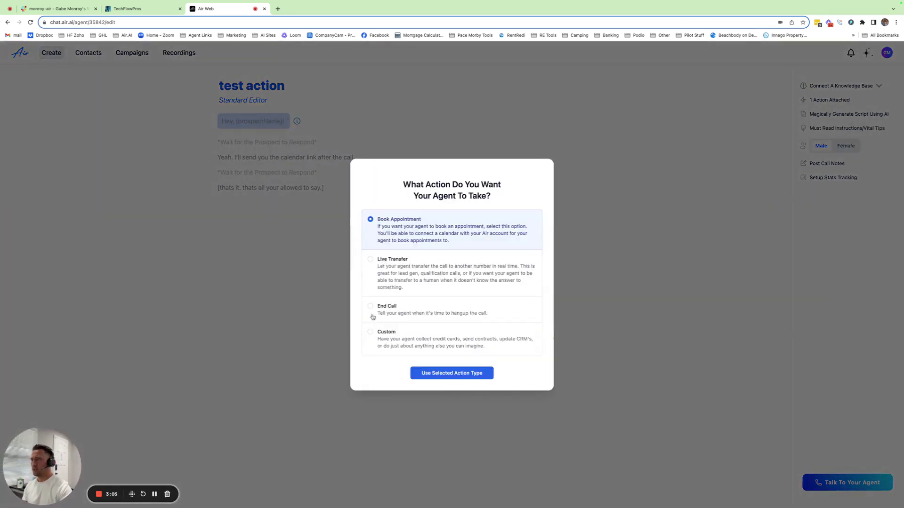
left_click(370, 332)
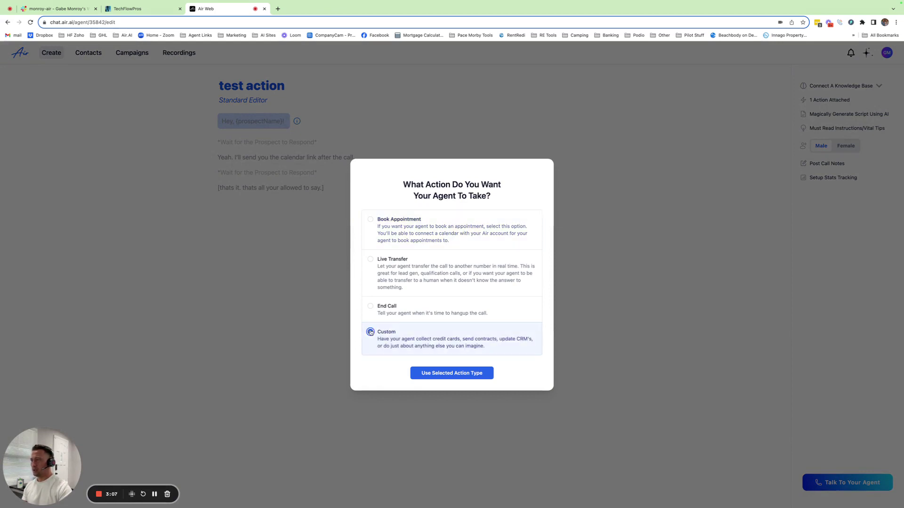
left_click(433, 377)
Name the action 'send calendar link', then dismiss the form and reselect the calendar-link sentence
left_click(389, 251)
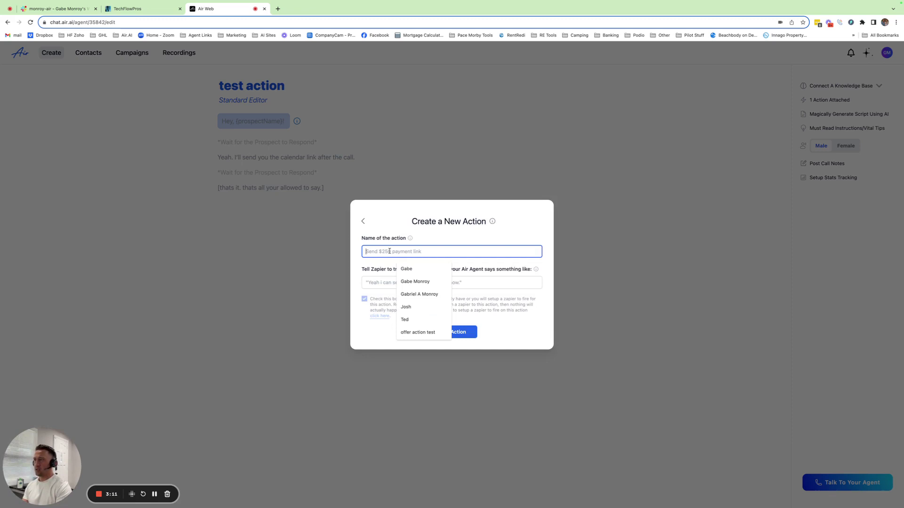
type("send calendar link")
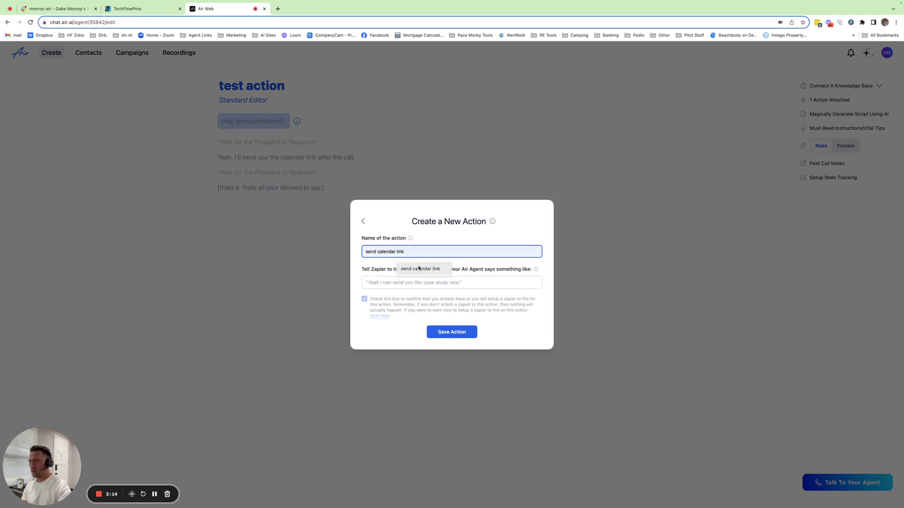
left_click(421, 269)
left_click(401, 282)
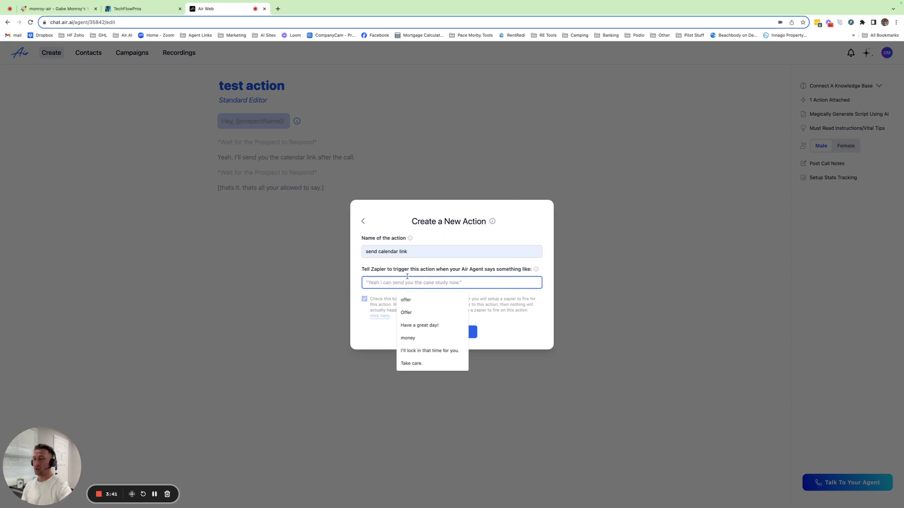
left_click(467, 163)
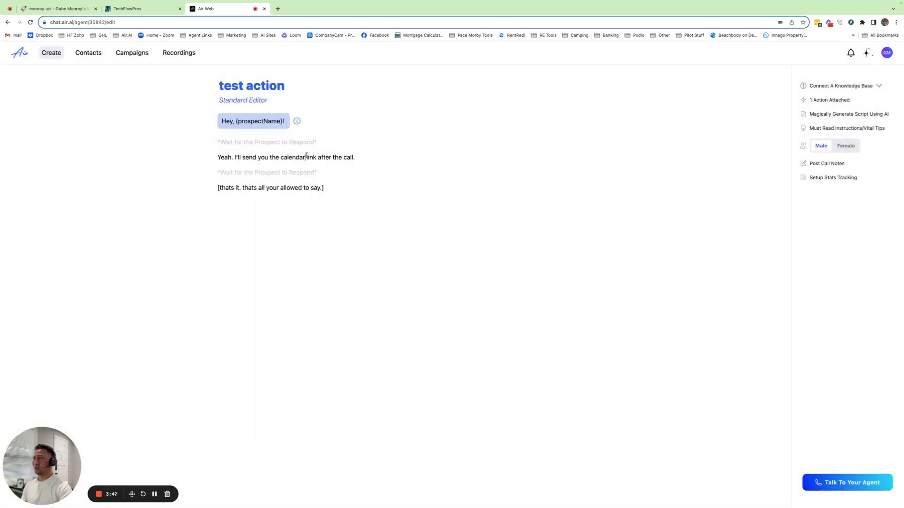
left_click_drag(234, 157, 359, 157)
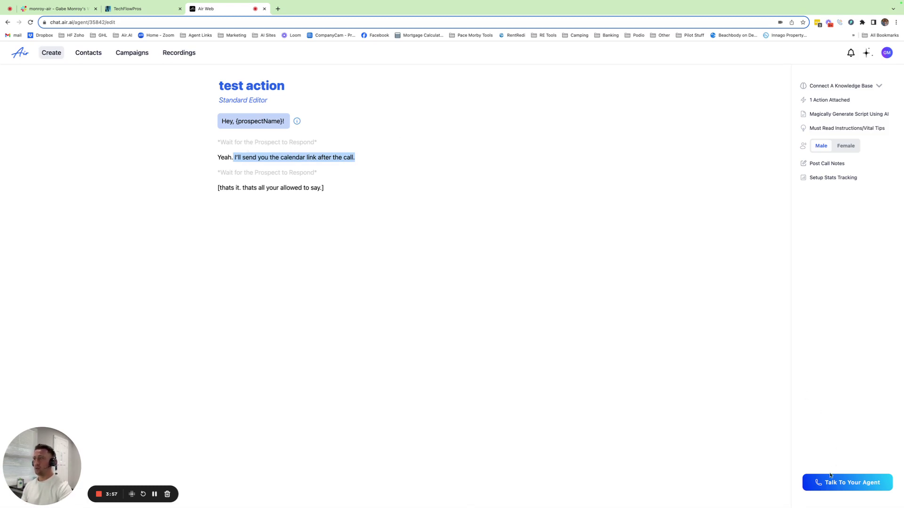
Fetch sample requests for the new webhook trigger and close the empty request list
left_click(156, 9)
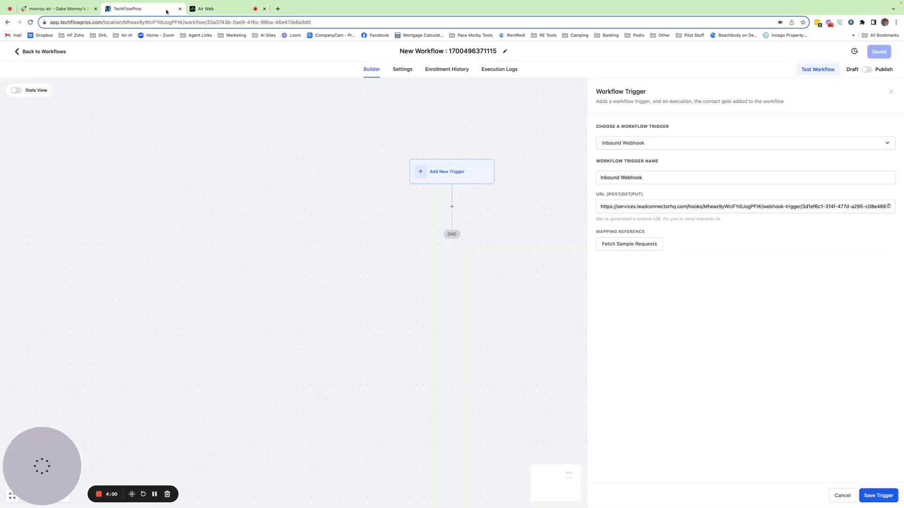
left_click(645, 248)
left_click(645, 249)
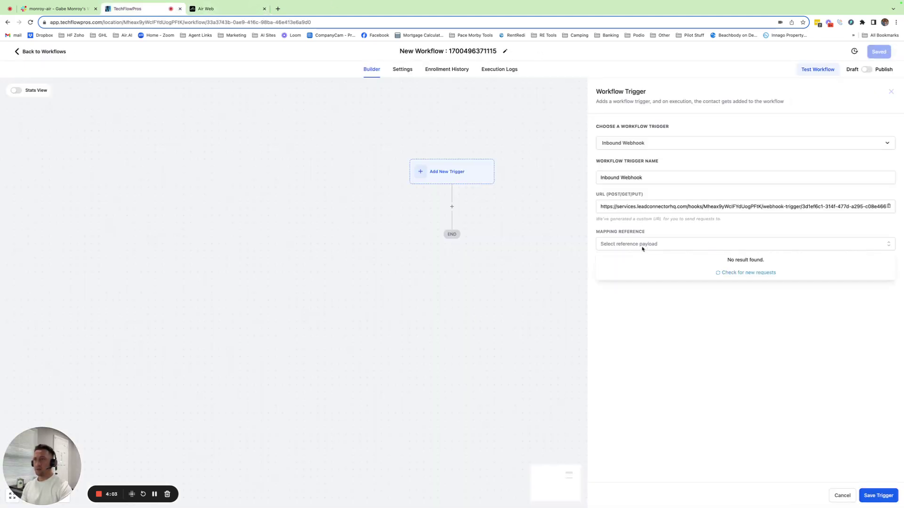
left_click(734, 273)
left_click(622, 339)
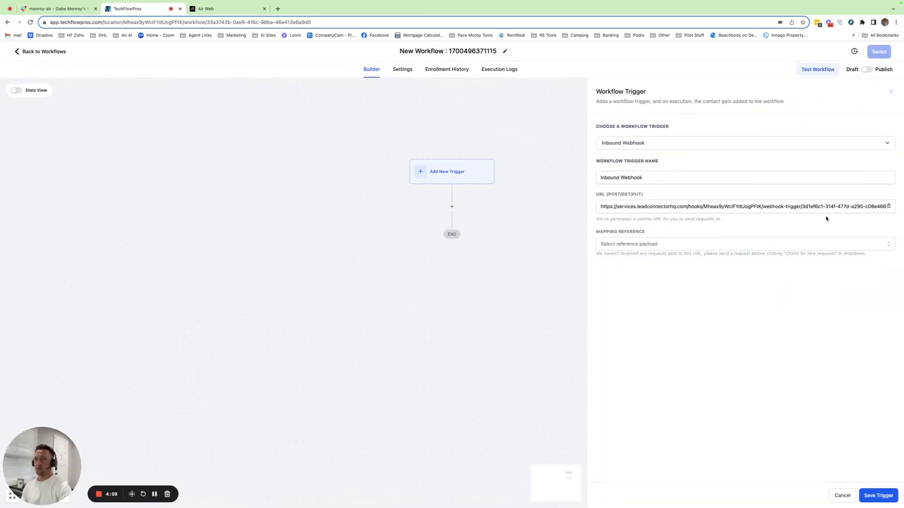
Cancel the draft workflow's trigger and open the Air Inbound Webhook workflow
left_click(842, 496)
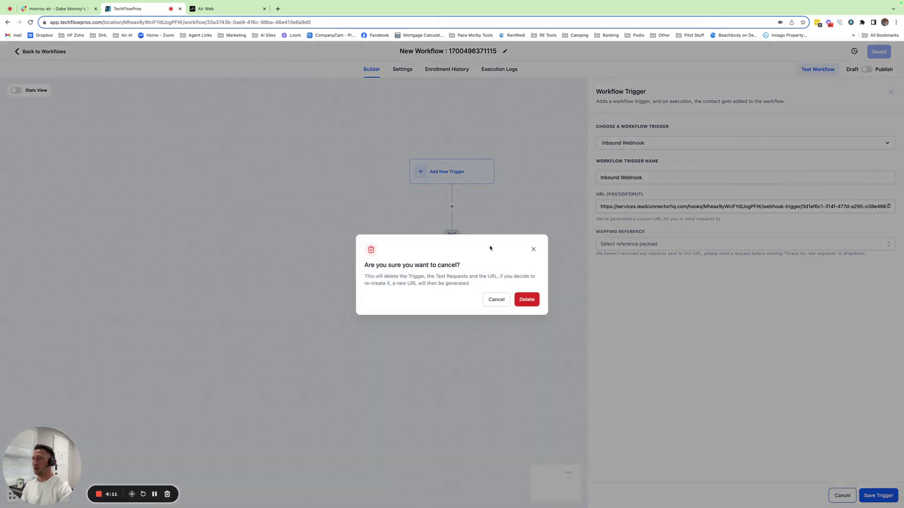
left_click(533, 249)
left_click(51, 51)
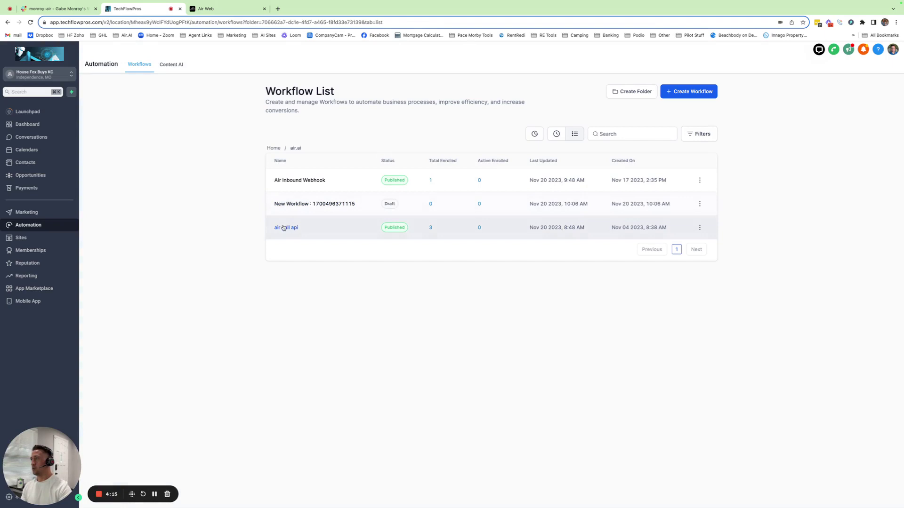
left_click(298, 182)
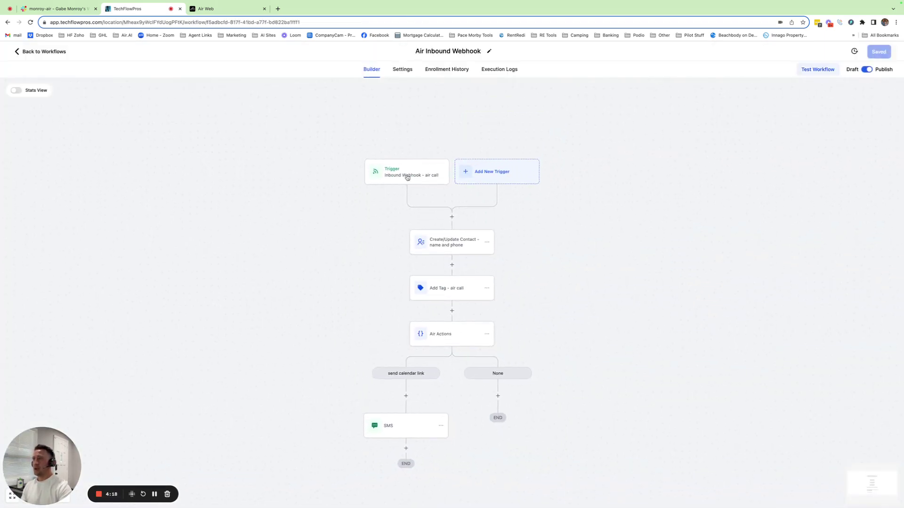
left_click(438, 177)
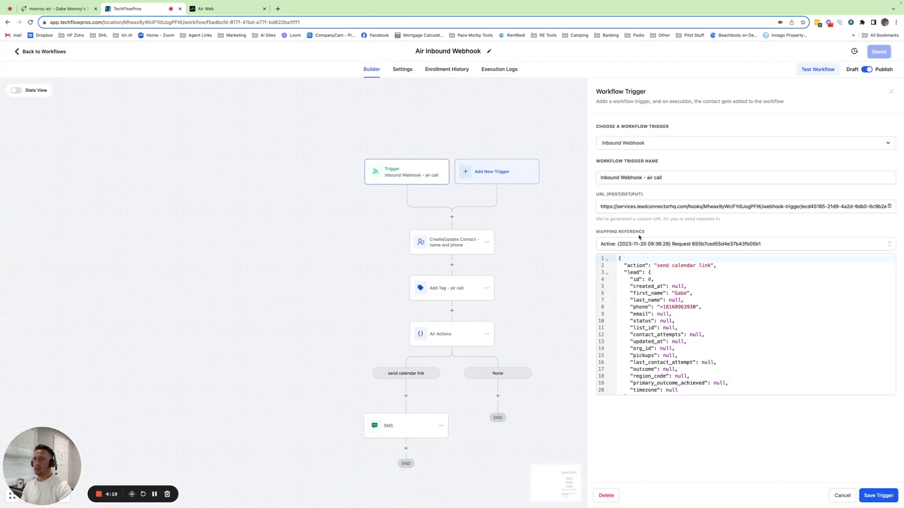
left_click(758, 244)
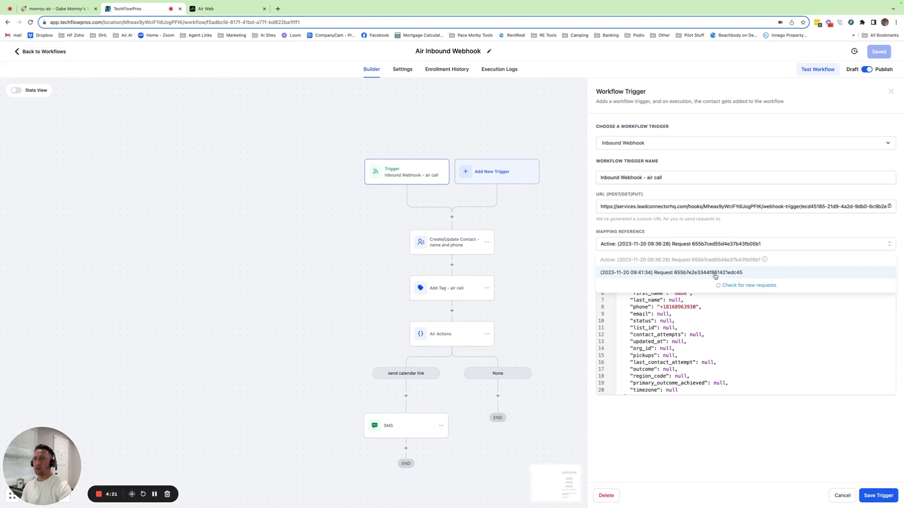
left_click(744, 229)
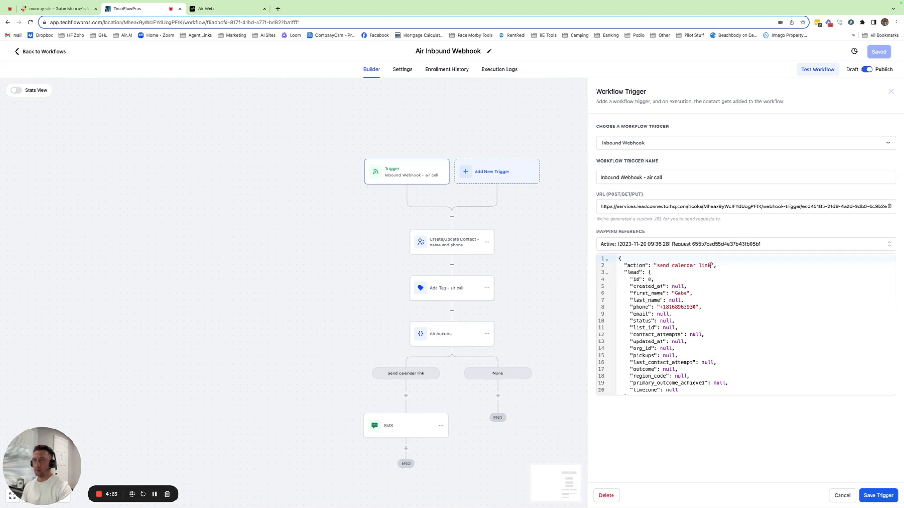
left_click_drag(712, 266, 659, 266)
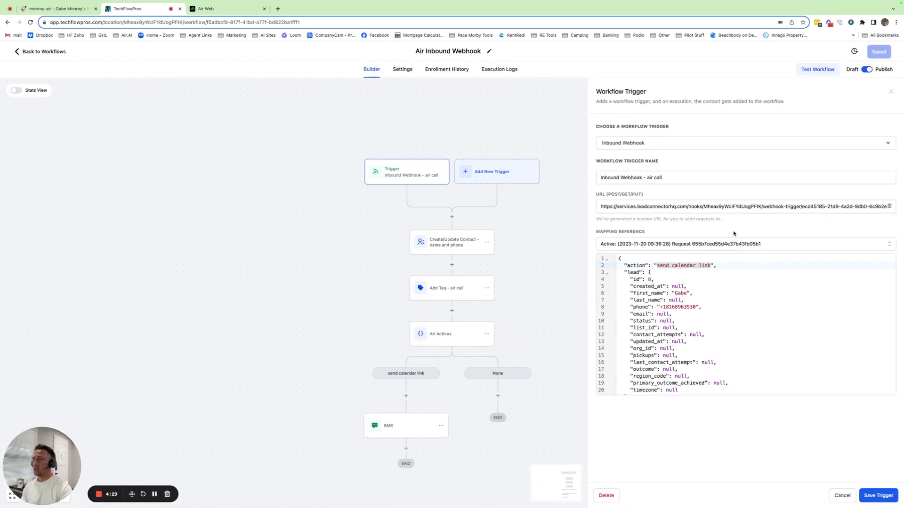
left_click(842, 495)
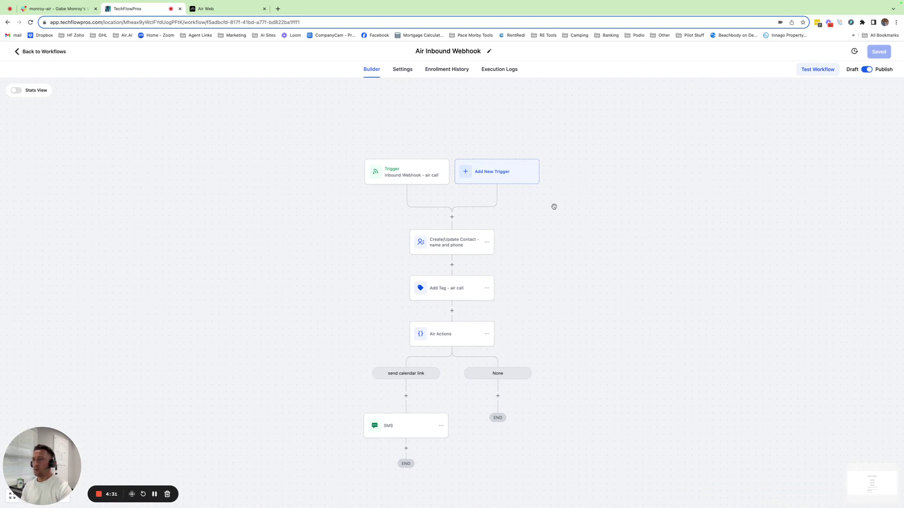
Open the Create/Update Contact step and browse its available contact fields
left_click(466, 240)
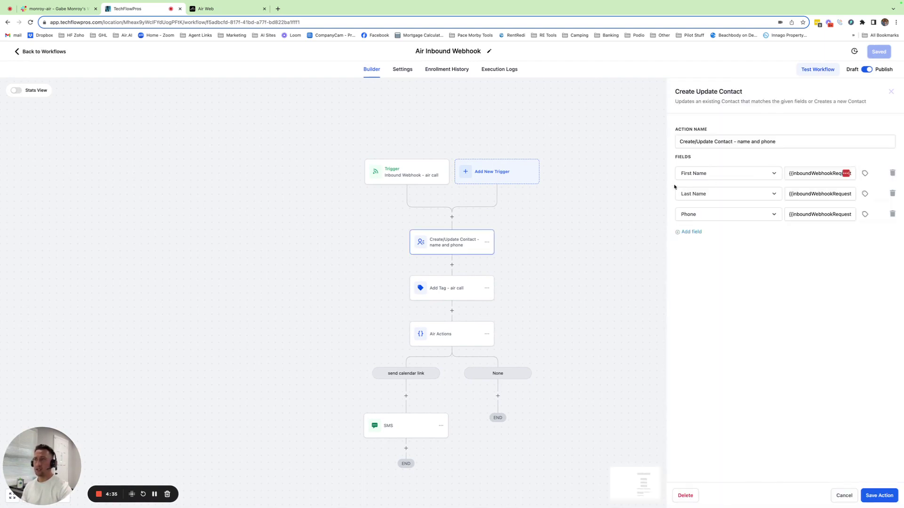
left_click(736, 177)
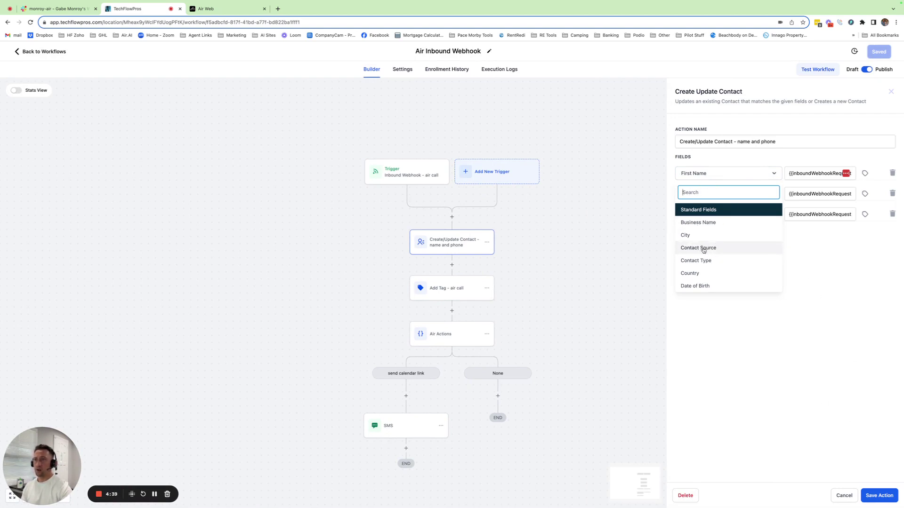
scroll(711, 256, "down", 3)
left_click(843, 274)
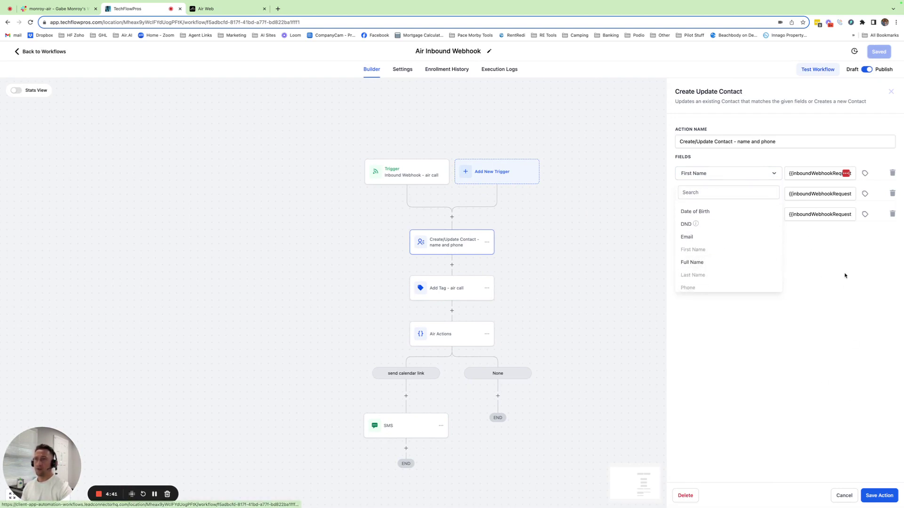
Check First Name's inbound webhook lead values, then close the step unchanged
left_click(865, 173)
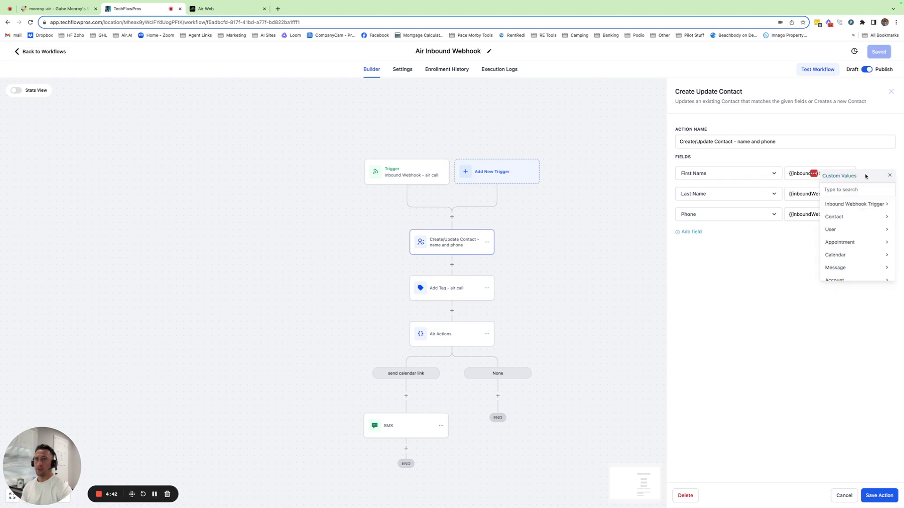
left_click(845, 206)
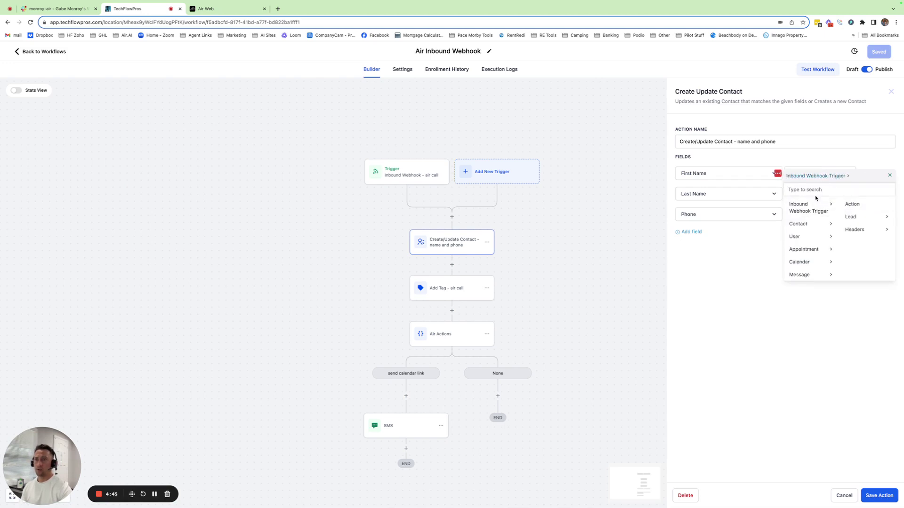
left_click(862, 220)
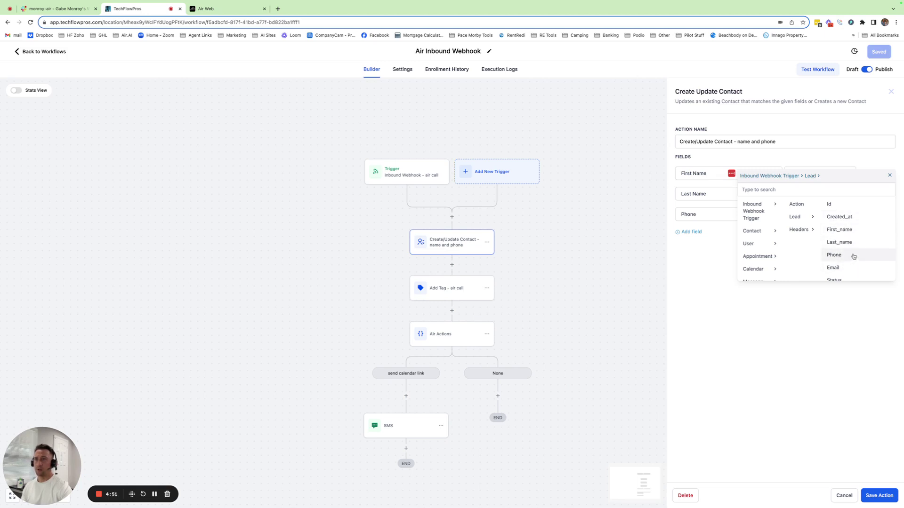
left_click(889, 176)
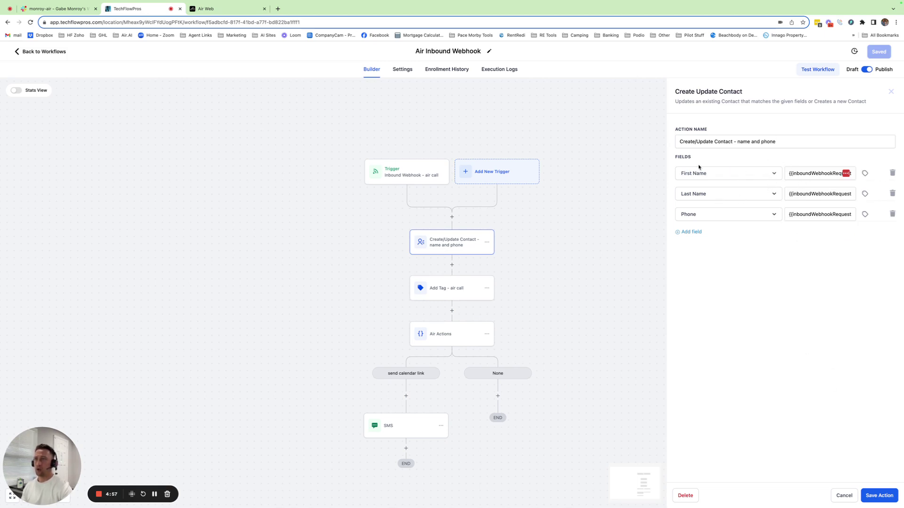
left_click(843, 495)
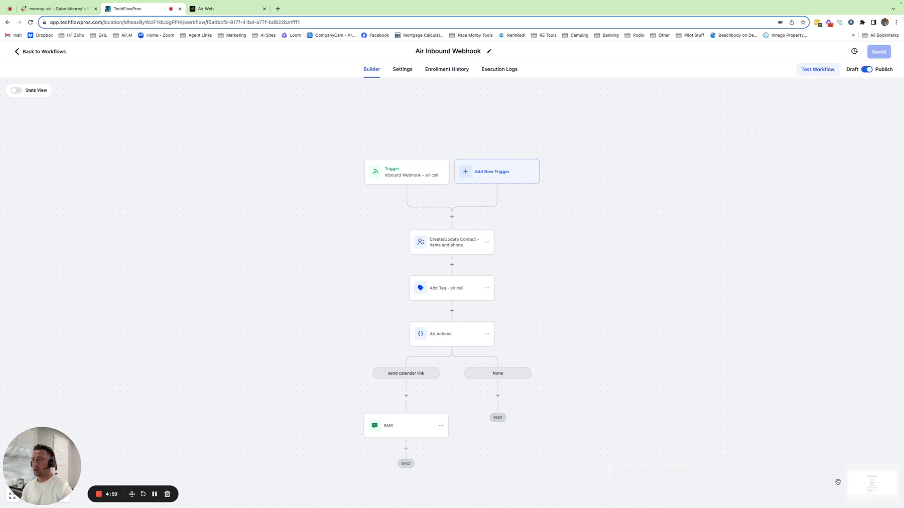
left_click_drag(551, 321, 559, 224)
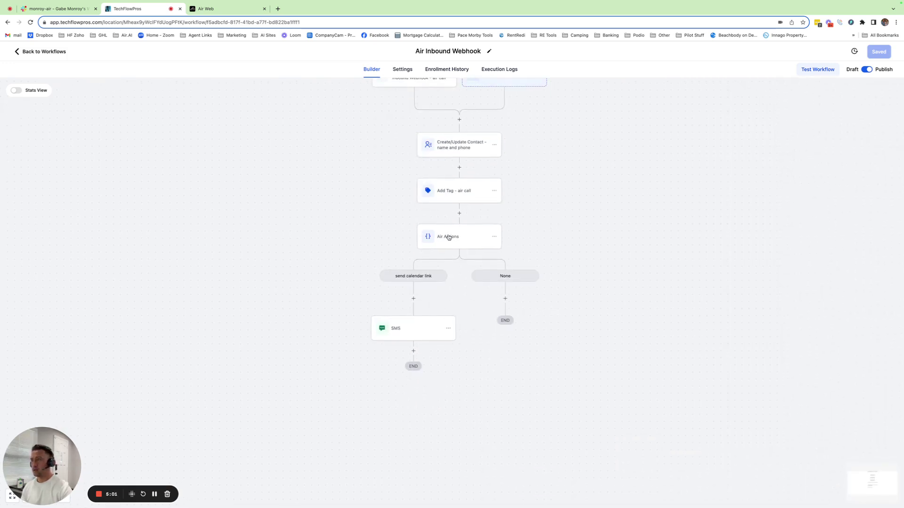
left_click(465, 238)
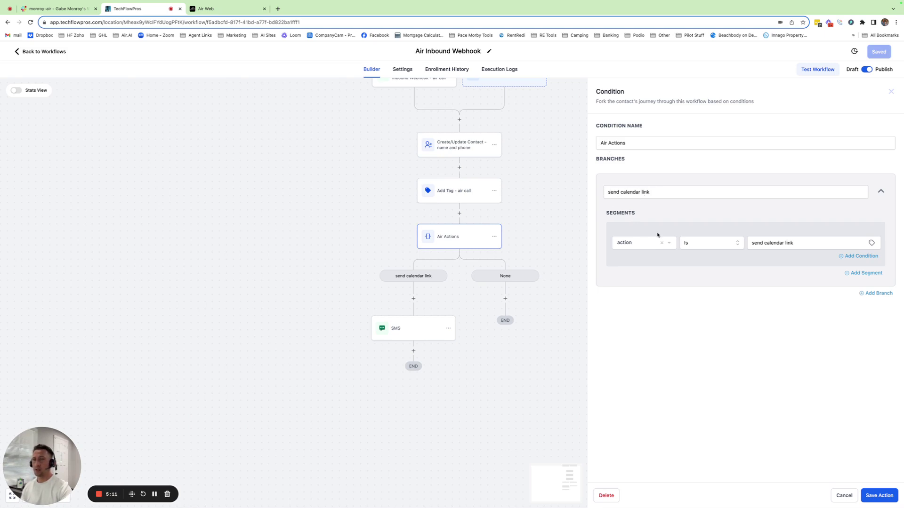
left_click(868, 294)
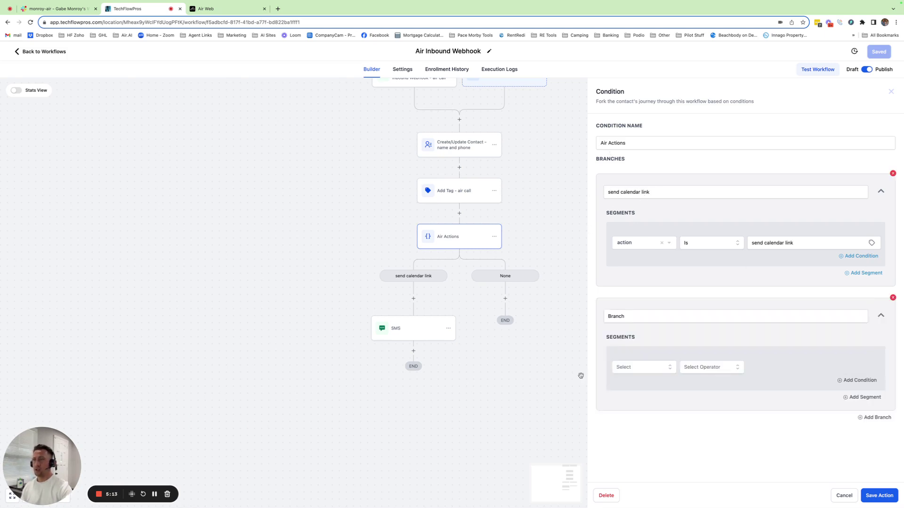
double_click(627, 317)
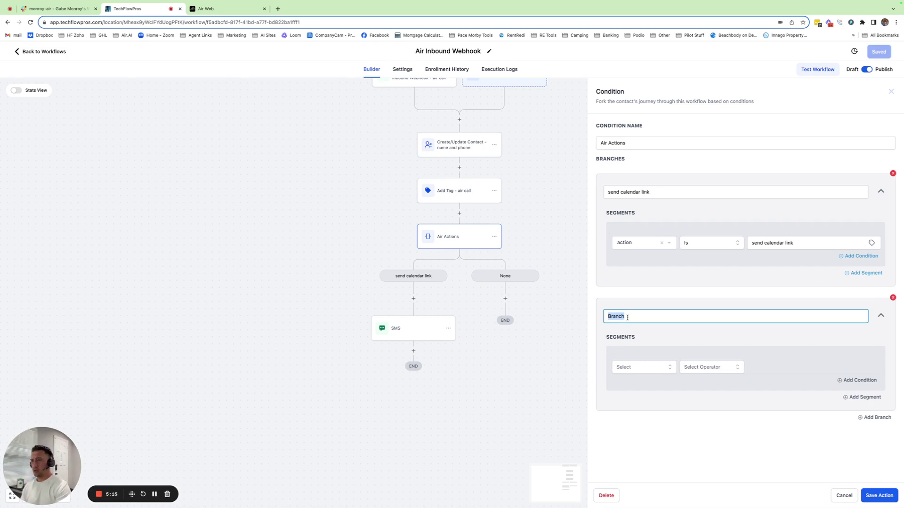
type("send")
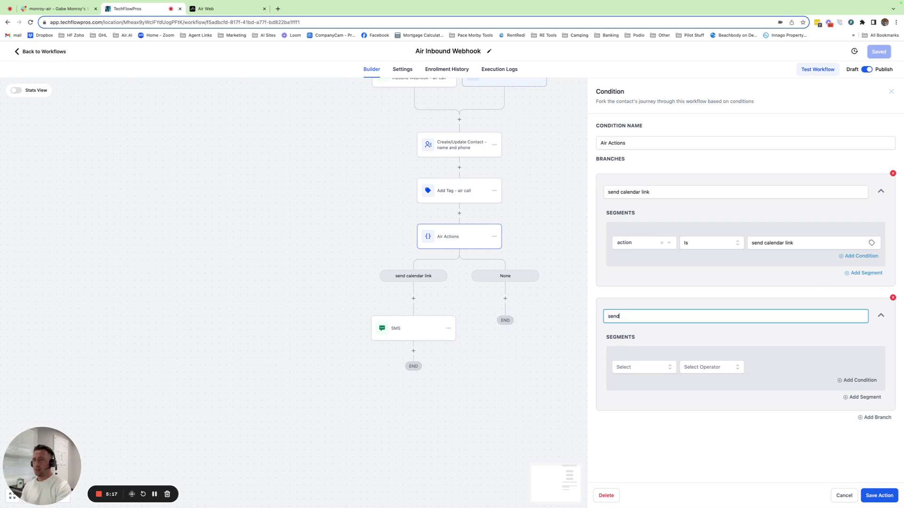
type(" sms gift card link")
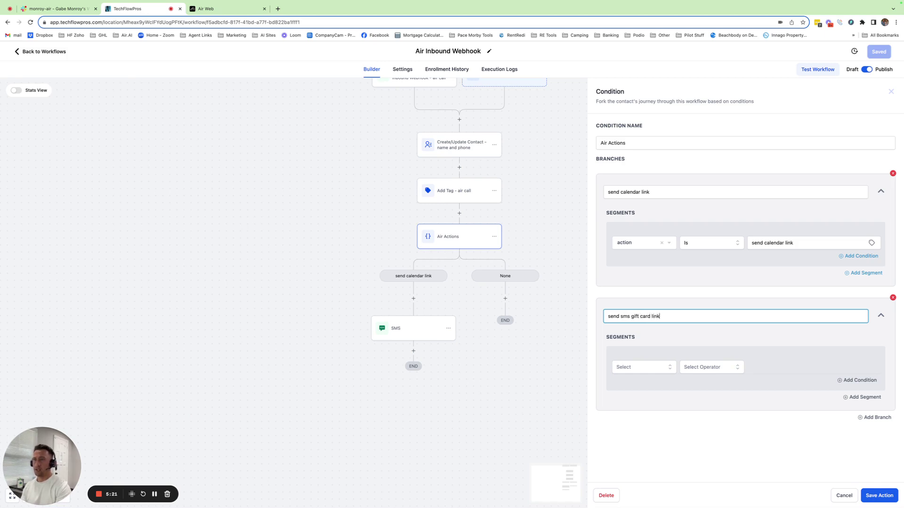
left_click(629, 367)
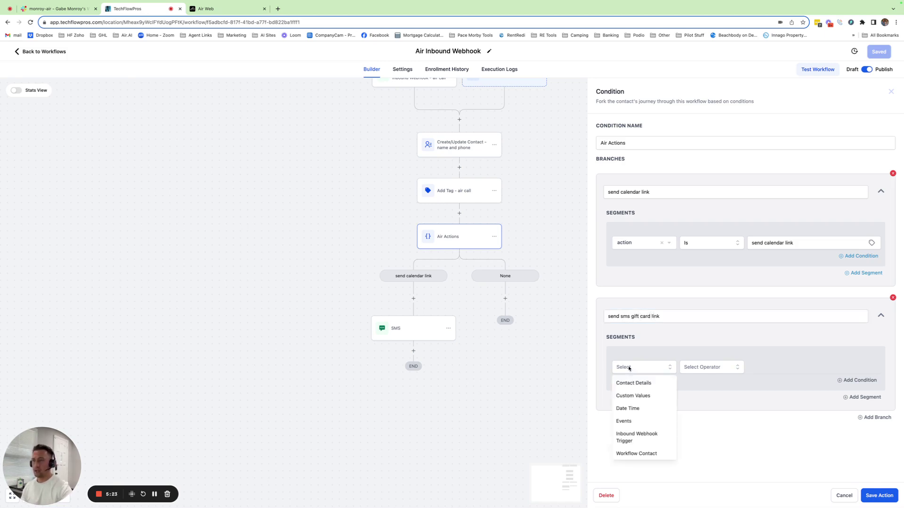
left_click(631, 434)
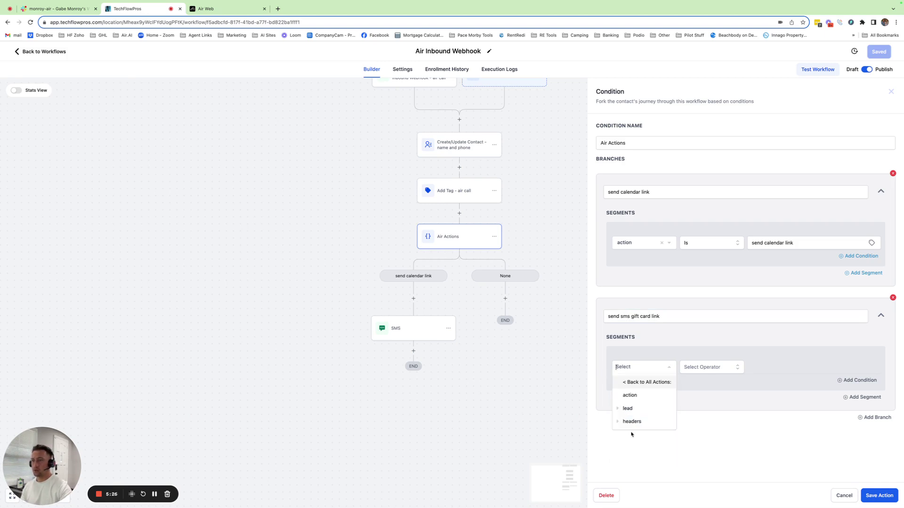
left_click(630, 396)
left_click(706, 368)
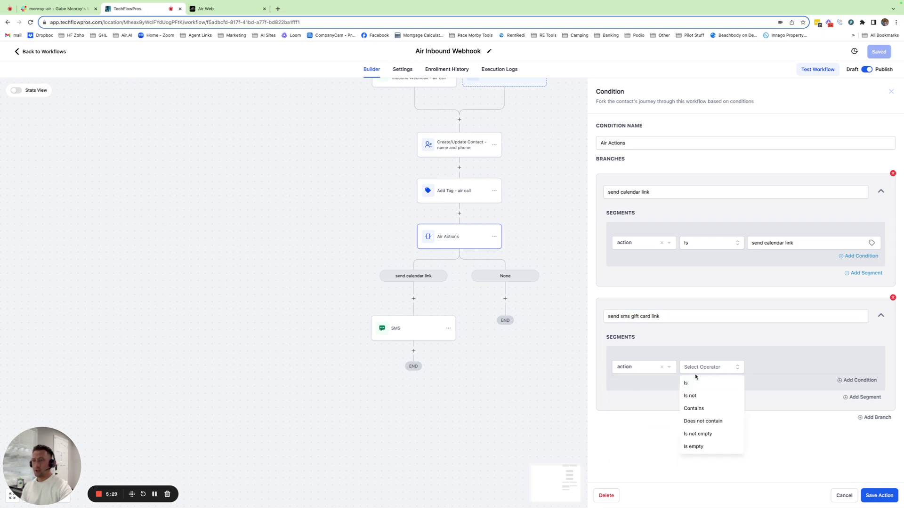
left_click(693, 387)
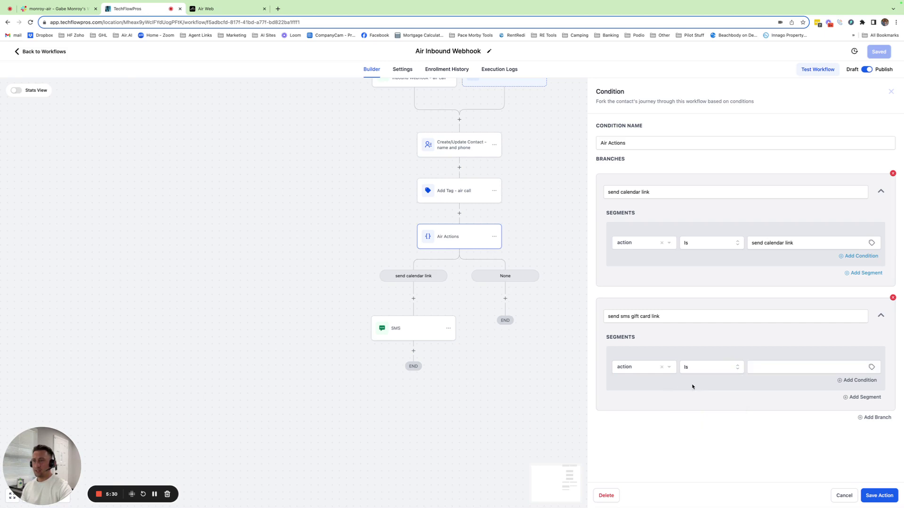
left_click(776, 366)
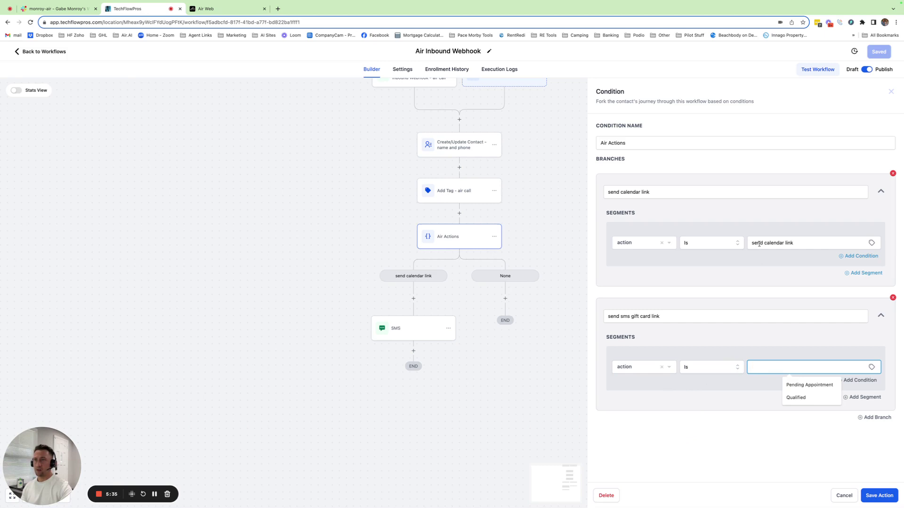
left_click(892, 297)
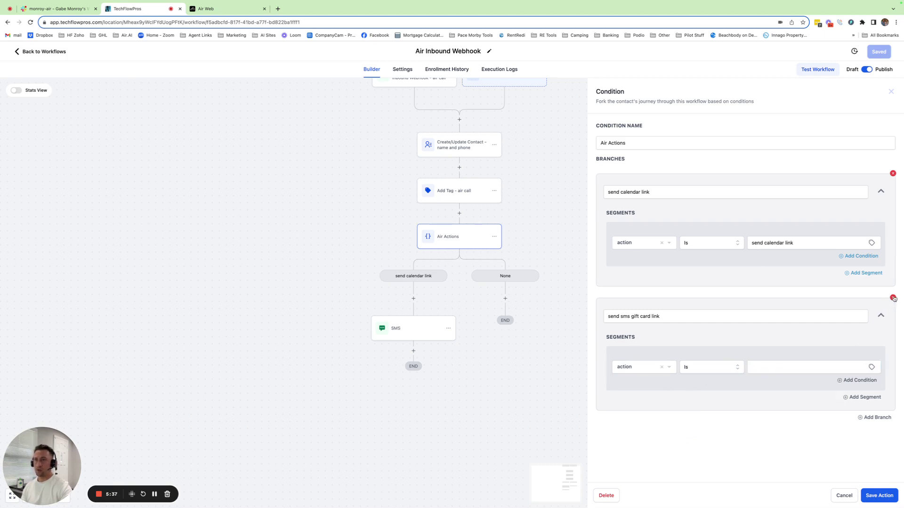
left_click(527, 297)
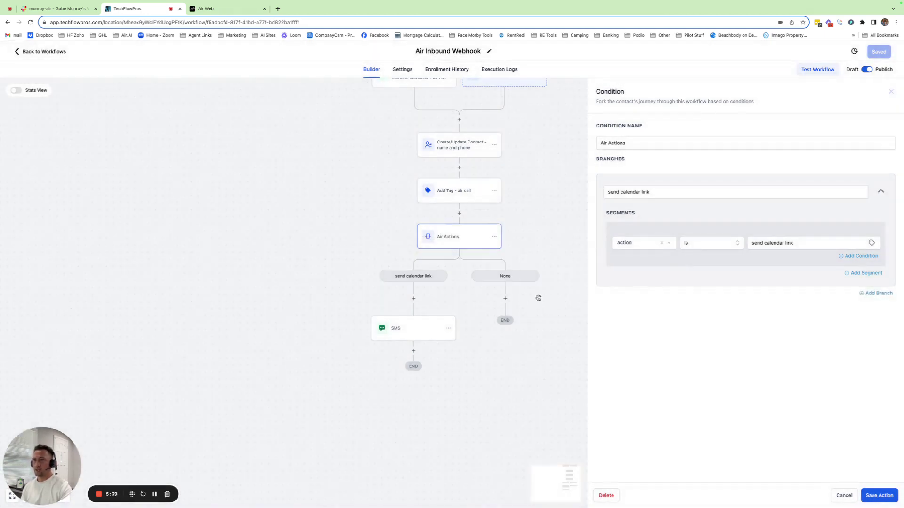
left_click(844, 496)
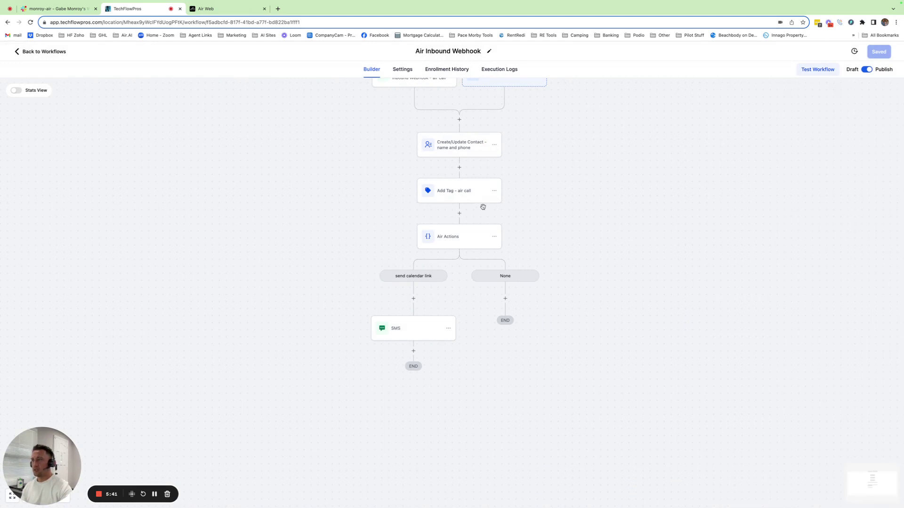
scroll(433, 193, "up", 2)
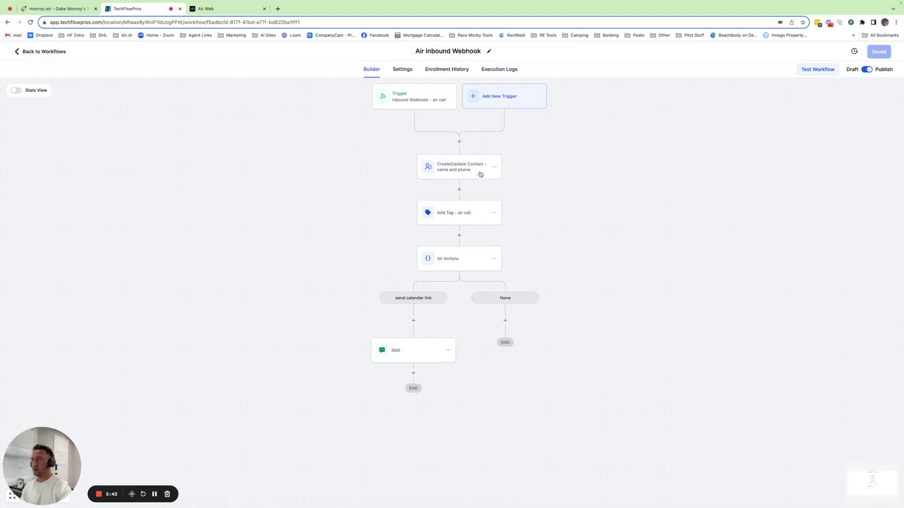
left_click(424, 101)
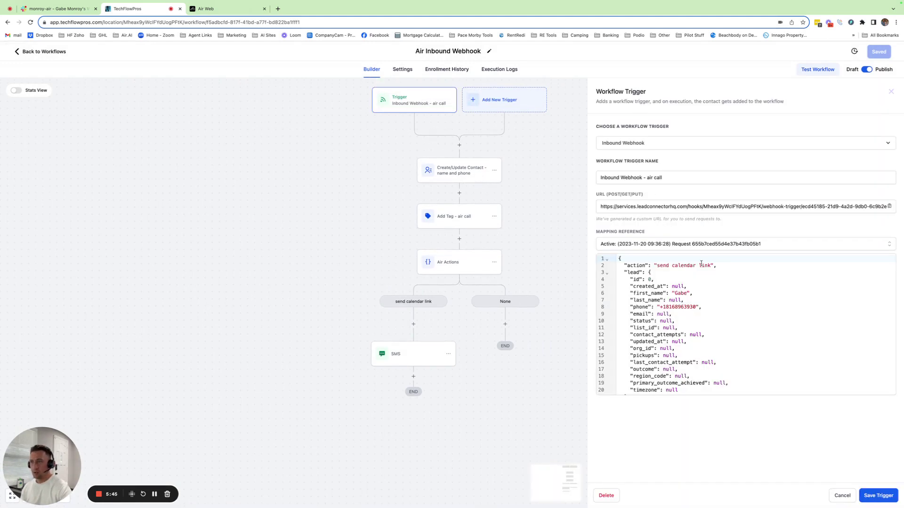
left_click_drag(710, 265, 658, 265)
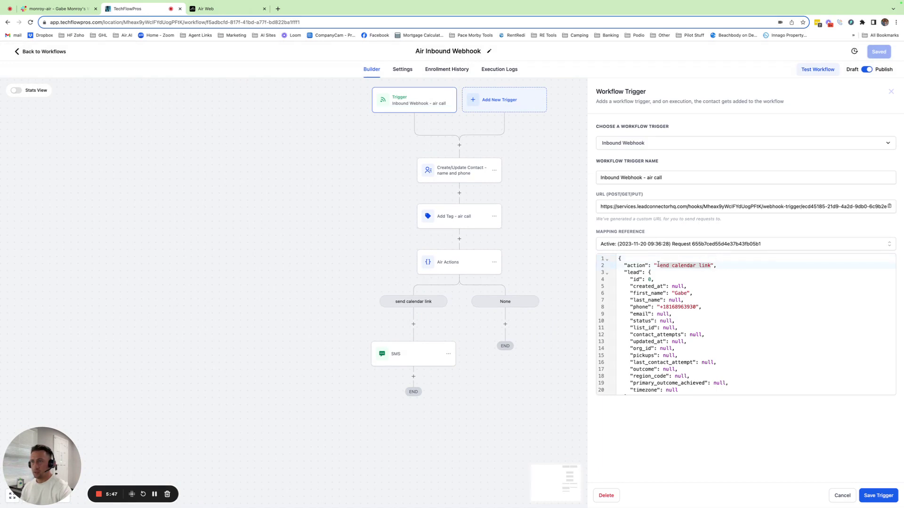
left_click(563, 262)
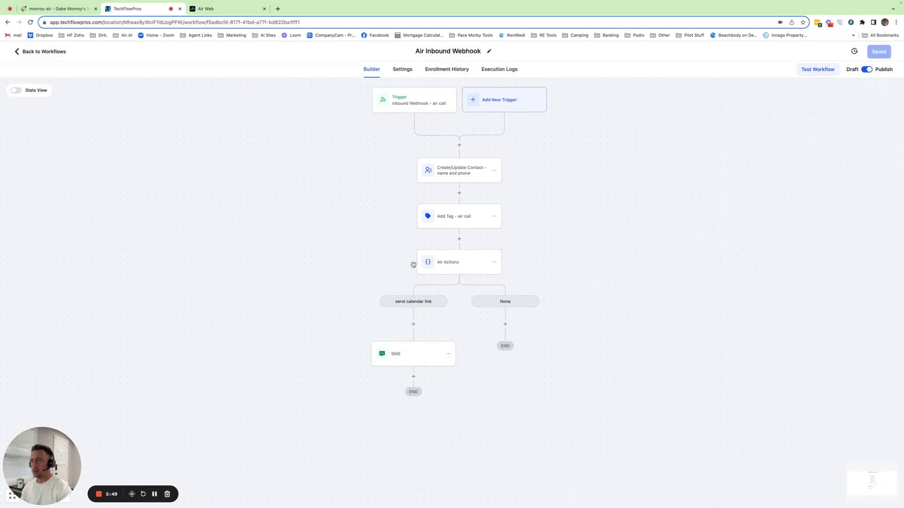
left_click(453, 264)
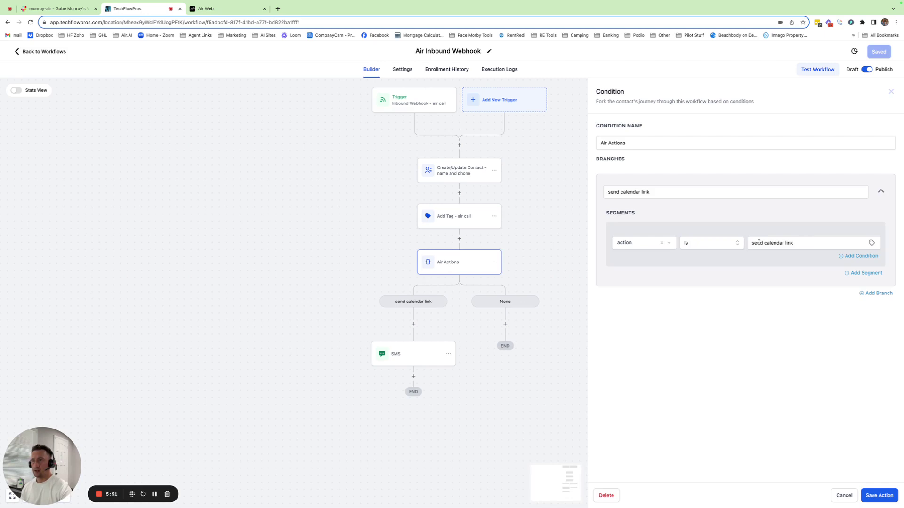
left_click(844, 495)
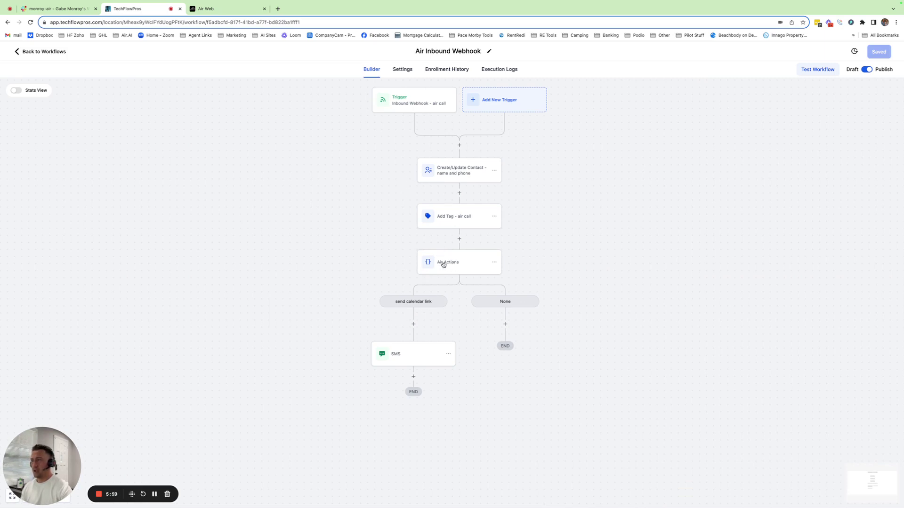
left_click(410, 356)
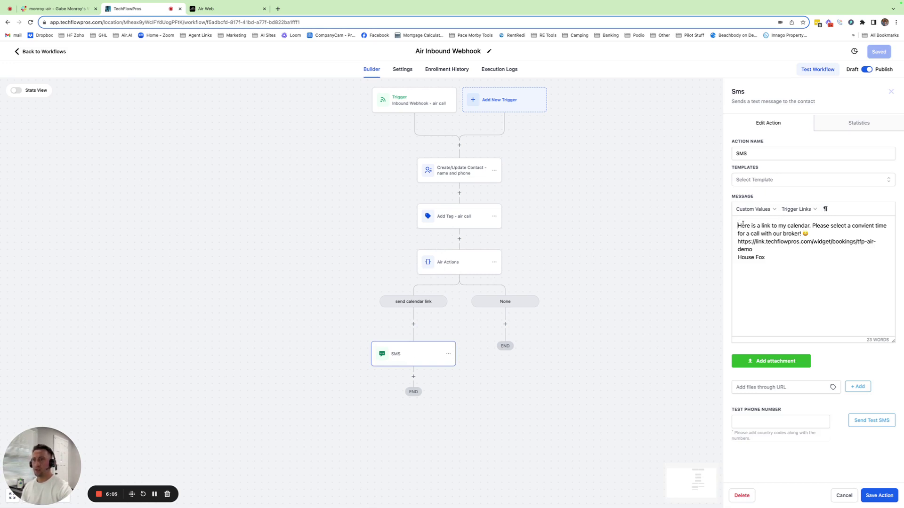
left_click_drag(738, 226, 800, 257)
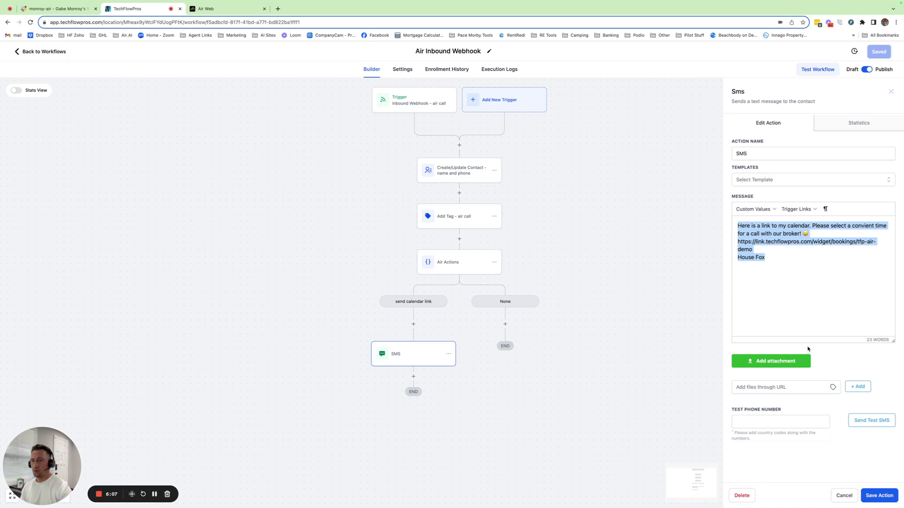
left_click(844, 495)
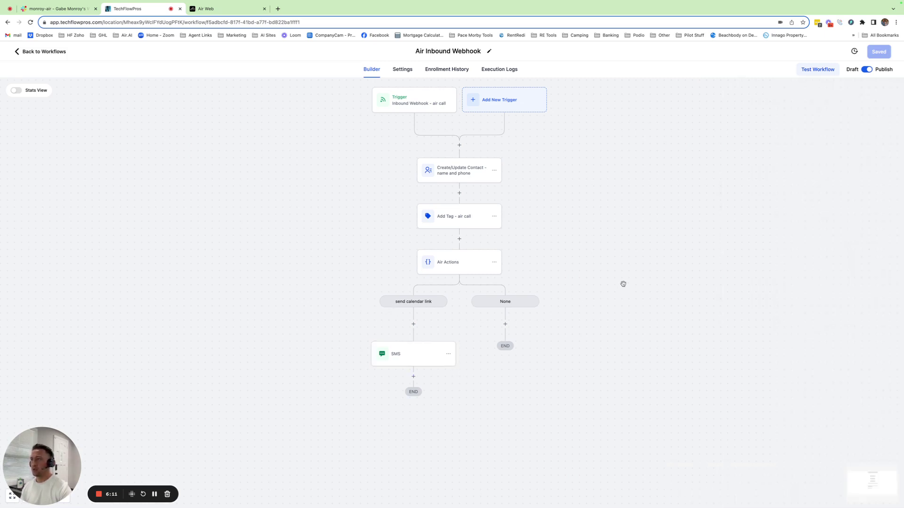
left_click_drag(623, 283, 595, 288)
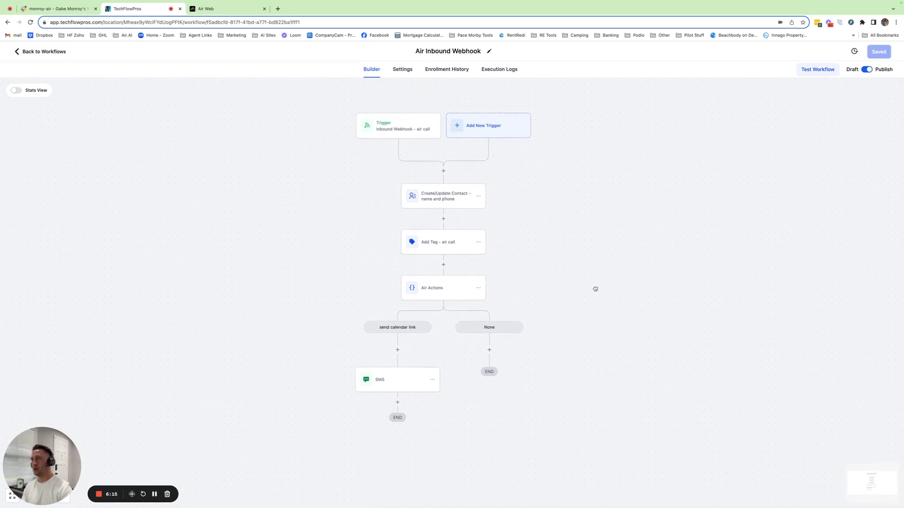